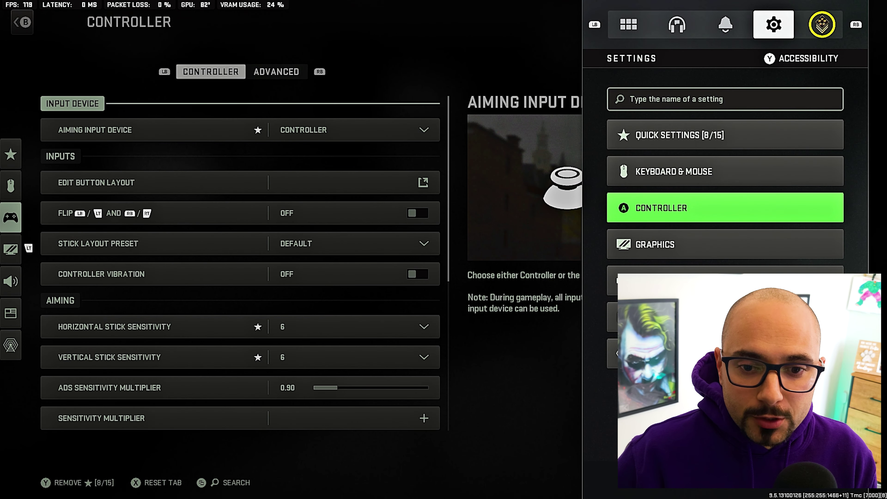
# Step: Open the button layout editor and compare the controller mapping in the Multiplayer and Warzone view modes
pyautogui.press('Escape')
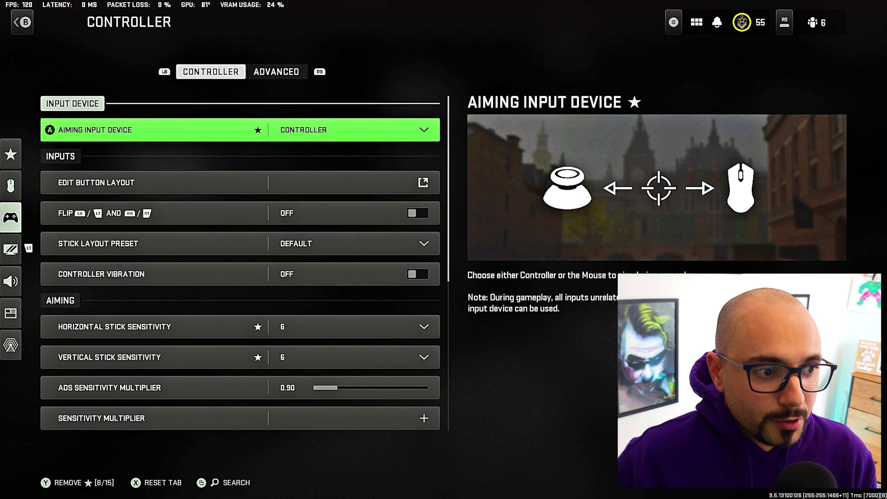
pyautogui.click(240, 182)
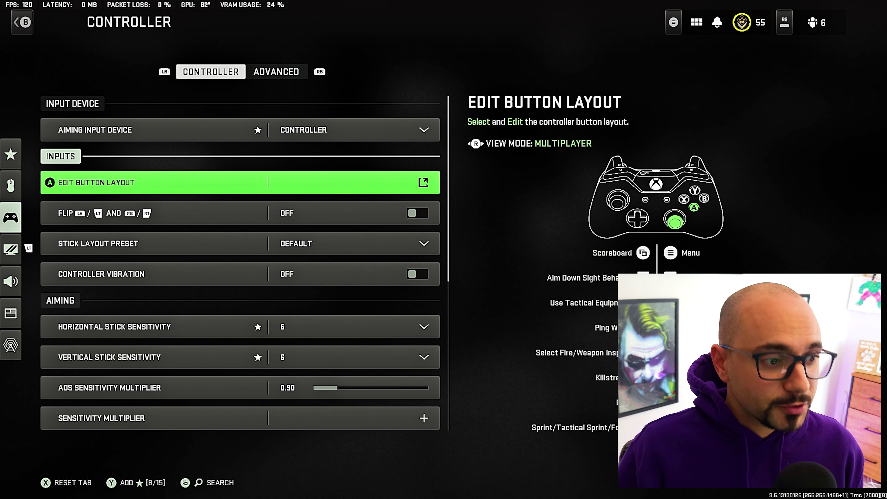
pyautogui.press('Return')
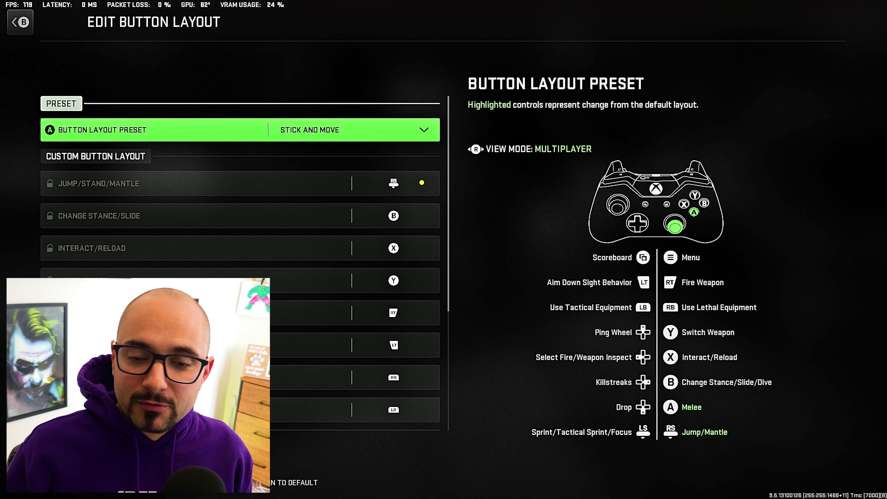
pyautogui.press('r')
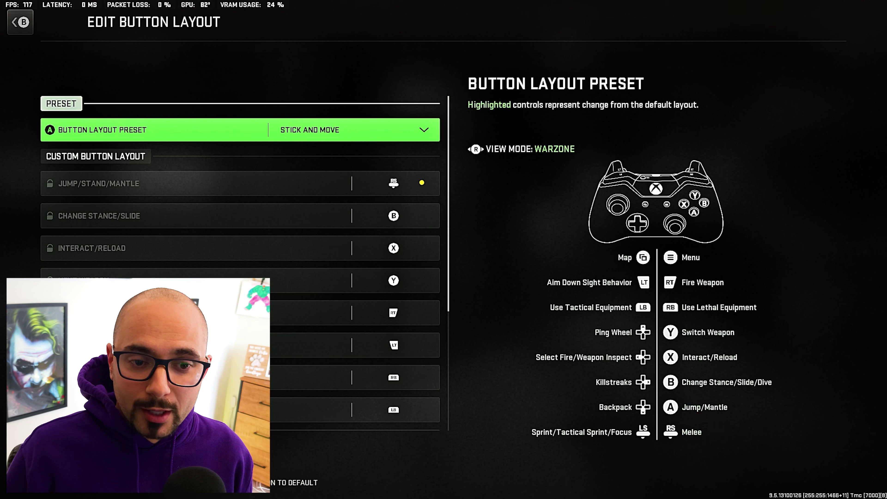
pyautogui.press('r')
pyautogui.press('r')
pyautogui.press('r')
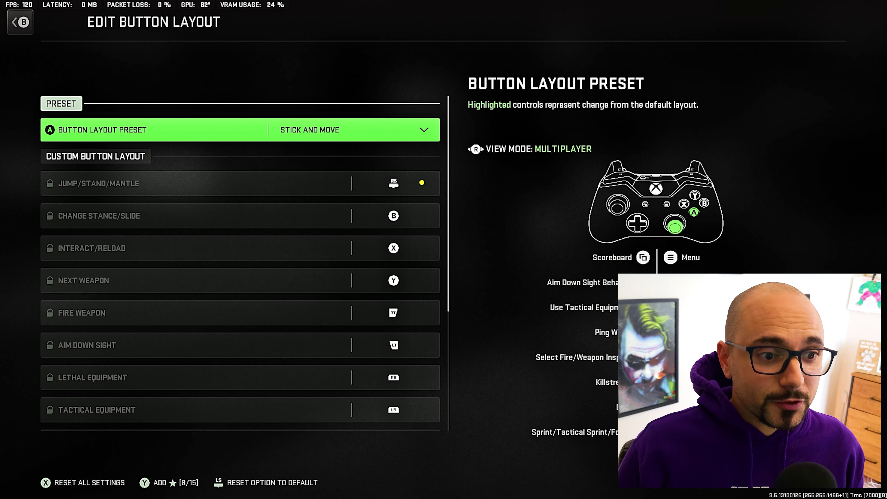
# Step: Browse the button layout presets from Custom through Beast and choose Stick and Move
pyautogui.press('Return')
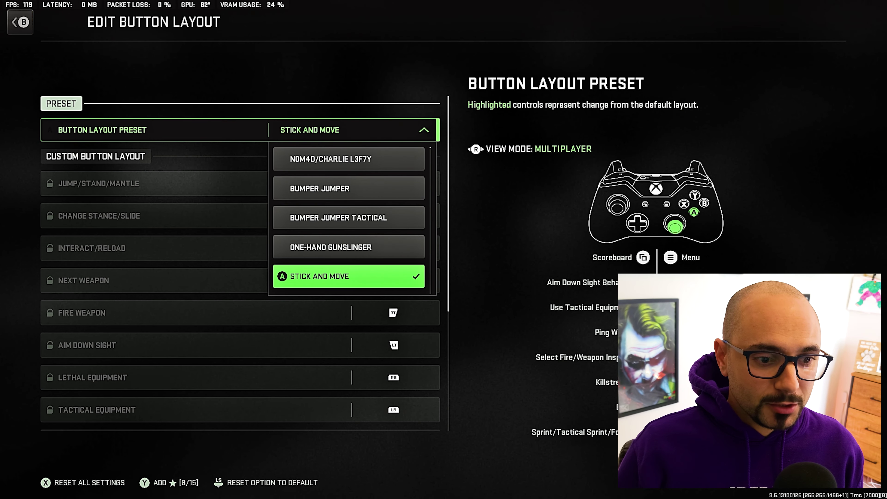
pyautogui.press('Down')
pyautogui.press('Down')
pyautogui.press('Up')
pyautogui.press('Up')
pyautogui.press('Up')
pyautogui.press('Up')
pyautogui.press('Up')
pyautogui.press('Up')
pyautogui.press('Up')
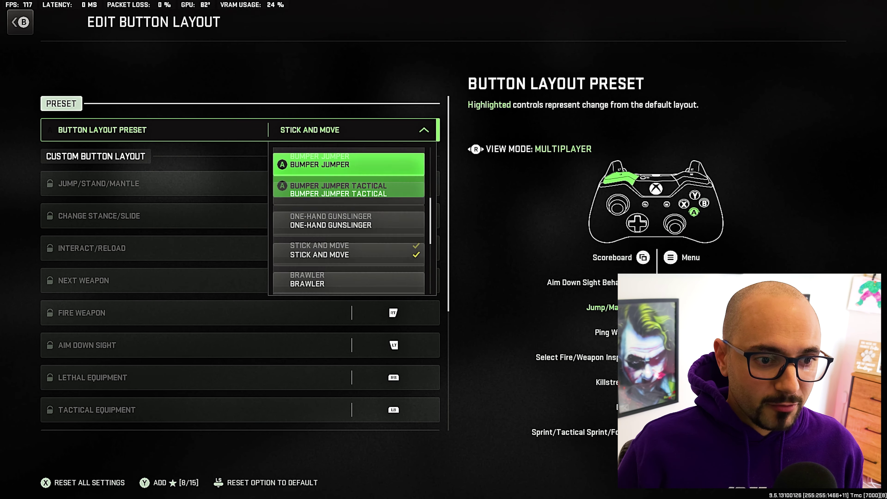
pyautogui.press('Up')
pyautogui.press('Up')
pyautogui.press('Up')
pyautogui.press('Up')
pyautogui.press('Up')
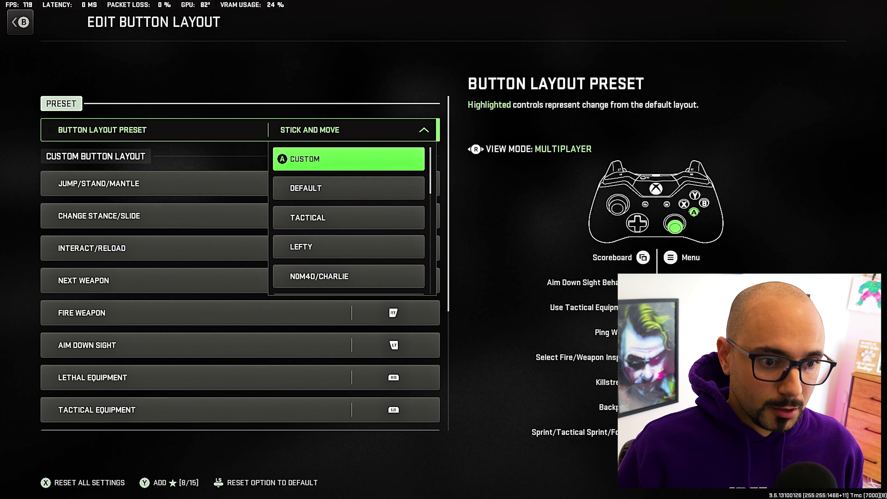
pyautogui.press('Down')
pyautogui.press('Down')
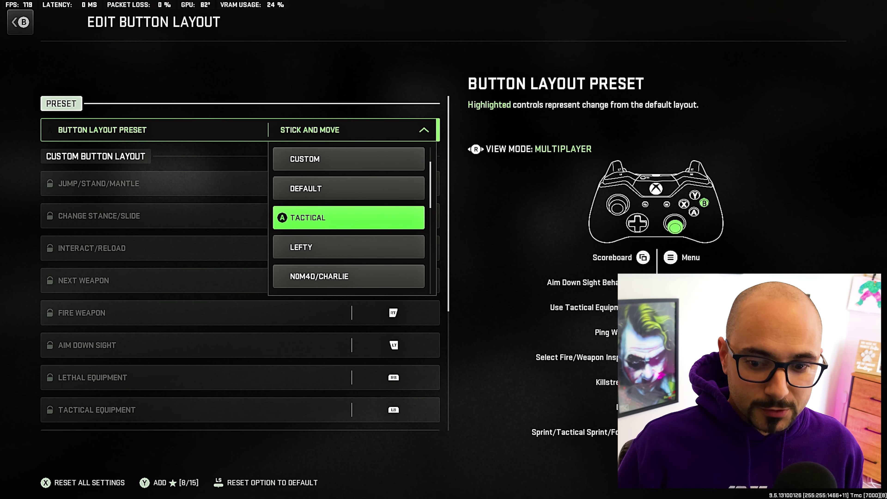
pyautogui.press('Down')
pyautogui.press('Down')
pyautogui.press('Down')
pyautogui.press('Down')
pyautogui.press('Down')
pyautogui.press('Down')
pyautogui.press('Down')
pyautogui.press('Down')
pyautogui.press('Down')
pyautogui.press('Down')
pyautogui.press('Up')
pyautogui.press('Up')
pyautogui.press('Up')
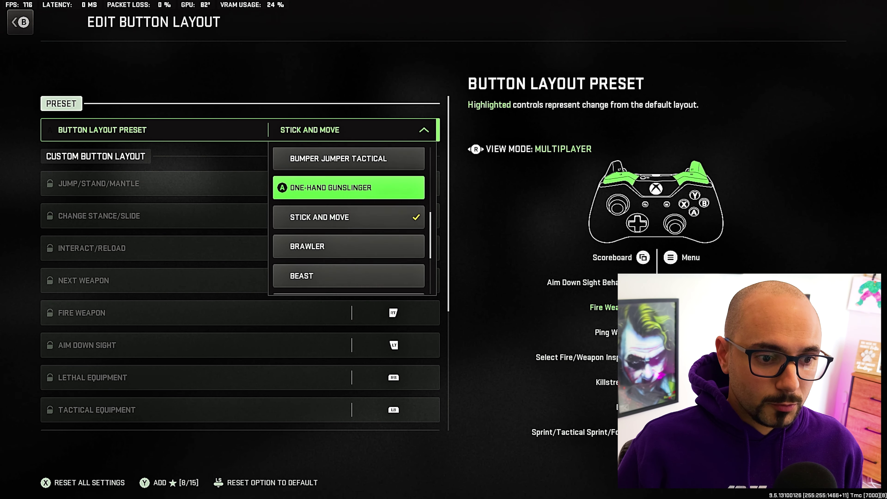
pyautogui.press('Down')
pyautogui.press('Return')
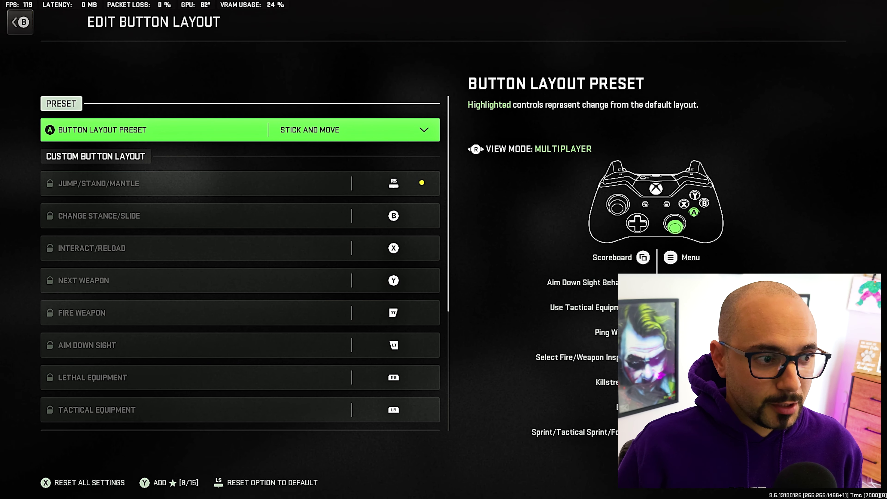
# Step: Return to the controller settings and review the stick layout preset and controller vibration options
pyautogui.press('Escape')
pyautogui.press('Down')
pyautogui.press('Up')
pyautogui.press('Up')
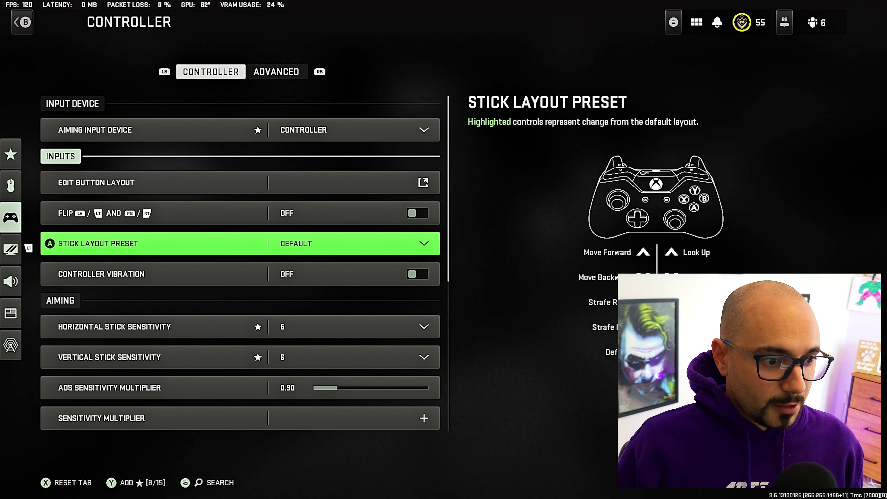
pyautogui.press('Down')
pyautogui.press('Down')
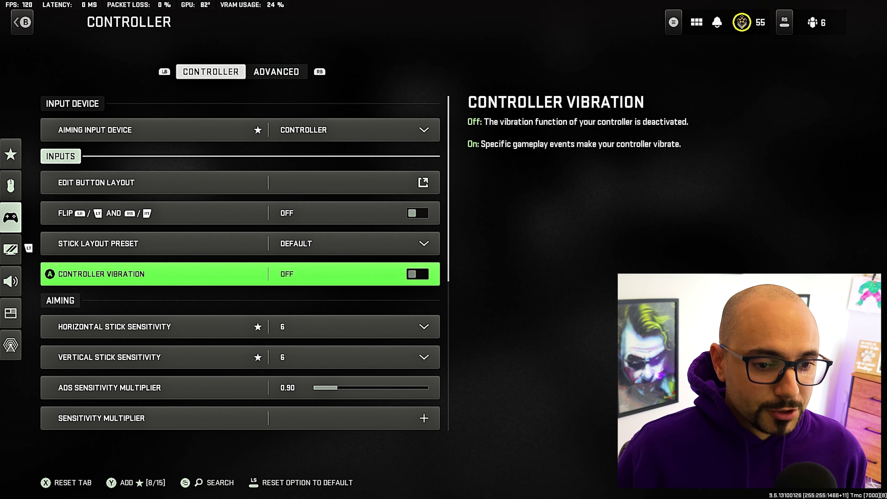
pyautogui.press('Down')
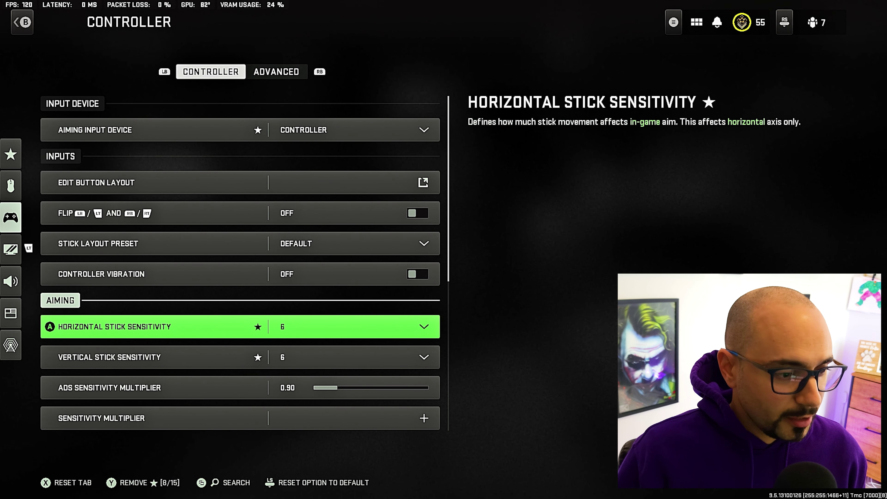
# Step: Review the horizontal and vertical stick sensitivity settings and the ADS sensitivity multiplier in the Aiming section
pyautogui.press('Up')
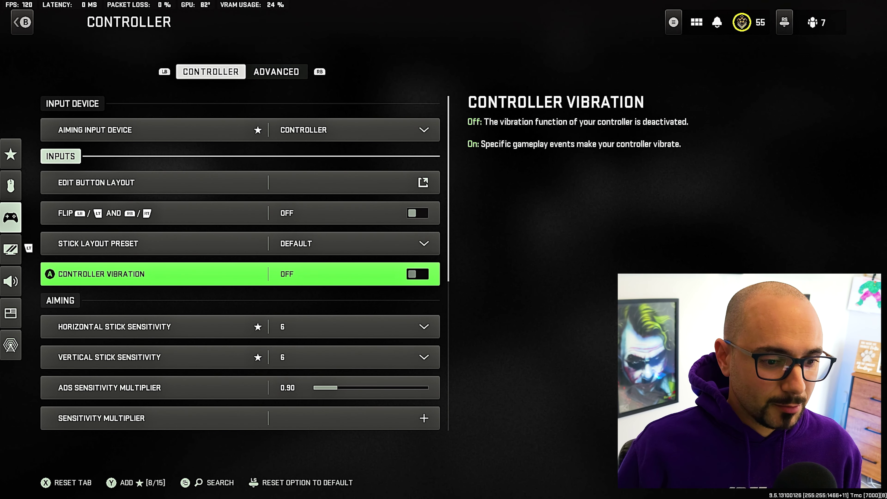
pyautogui.press('Down')
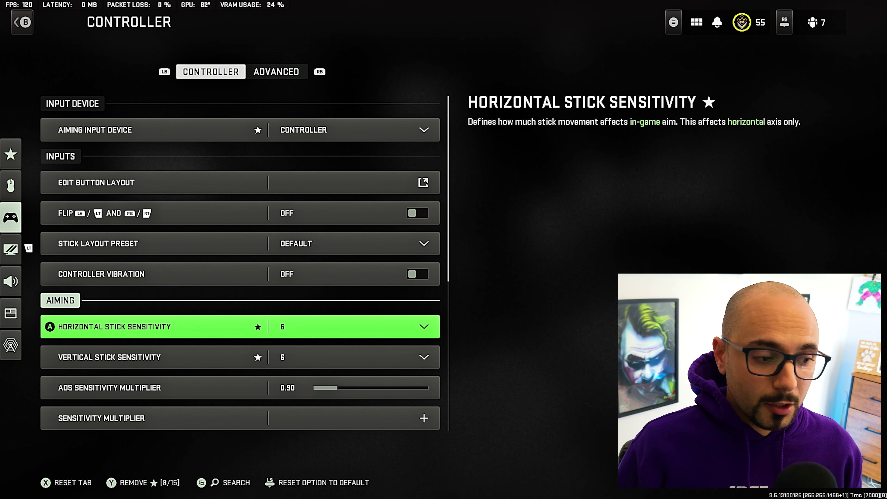
pyautogui.press('Down')
pyautogui.press('Up')
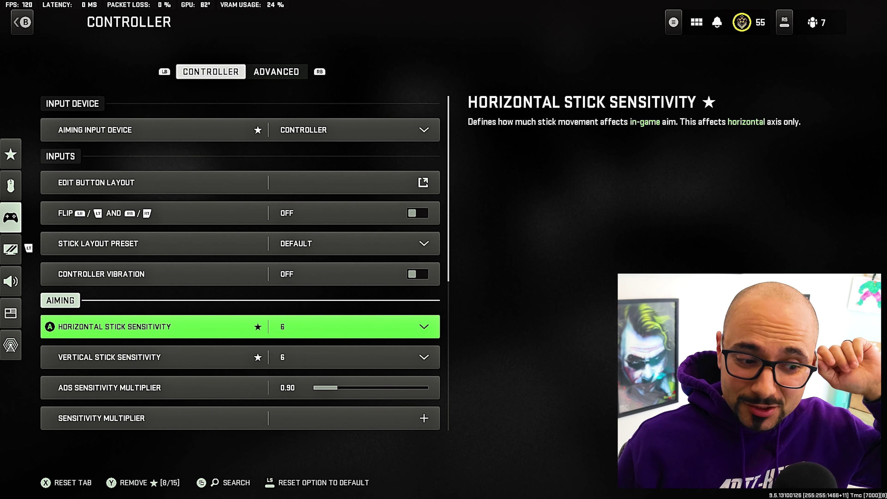
pyautogui.press('Down')
pyautogui.press('Down')
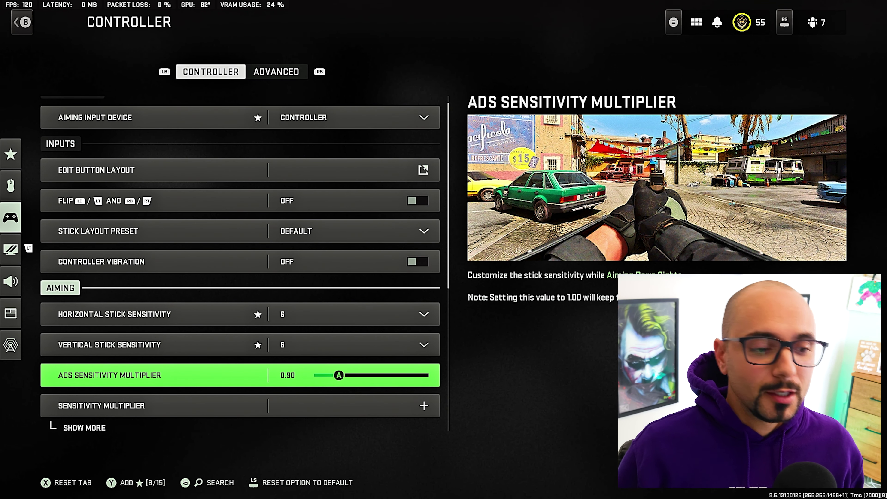
pyautogui.press('Up')
pyautogui.press('Up')
pyautogui.press('Down')
pyautogui.press('Up')
pyautogui.press('Down')
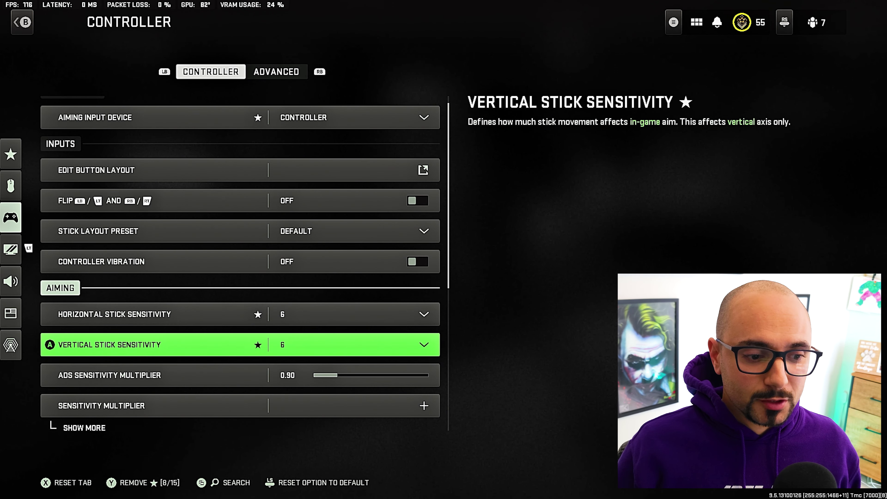
pyautogui.press('Up')
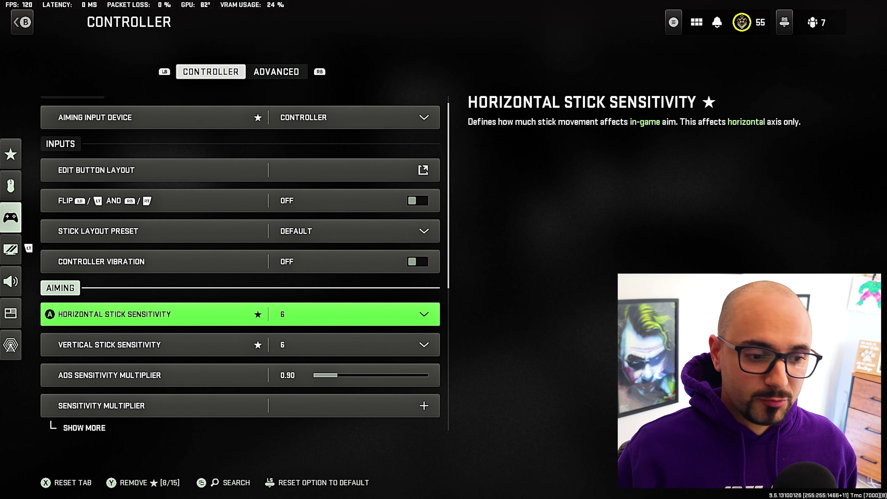
pyautogui.press('Down')
pyautogui.press('Up')
pyautogui.press('Down')
pyautogui.press('Up')
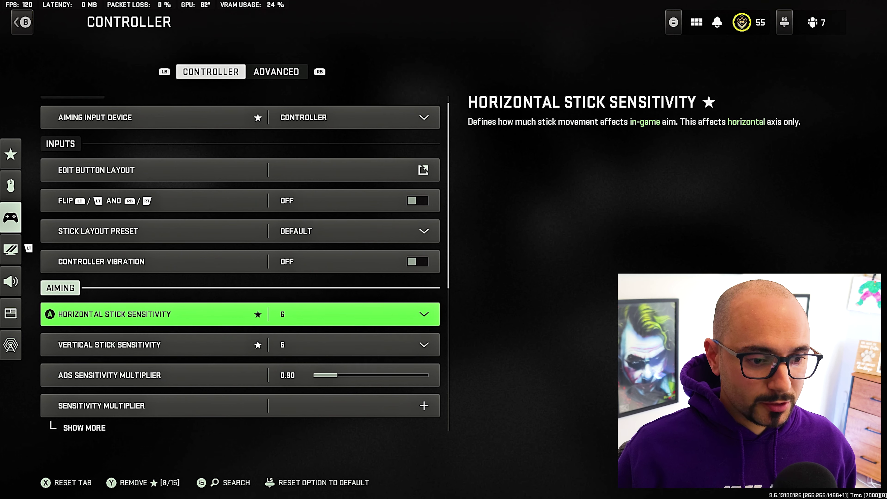
pyautogui.press('Down')
pyautogui.press('Up')
pyautogui.press('Down')
pyautogui.press('Up')
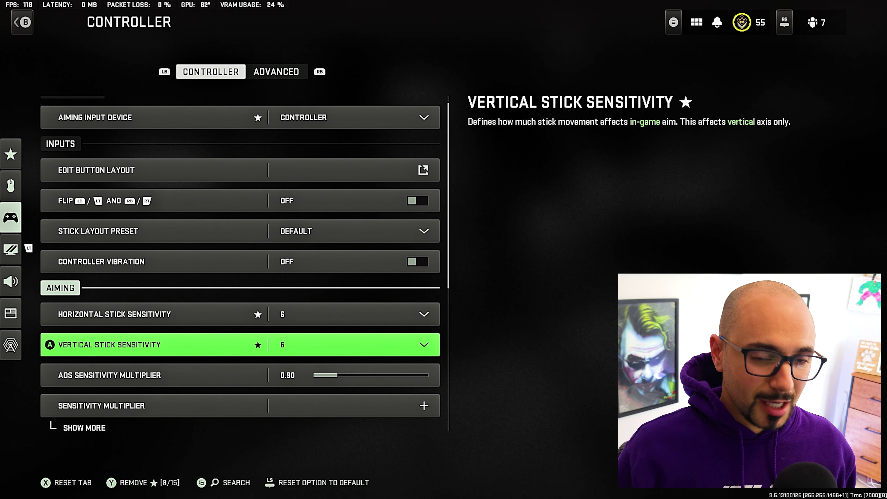
# Step: Browse the horizontal stick sensitivity levels up to Insane 20 and keep the setting at 6
pyautogui.press('Up')
pyautogui.press('Return')
pyautogui.press('Down')
pyautogui.press('Down')
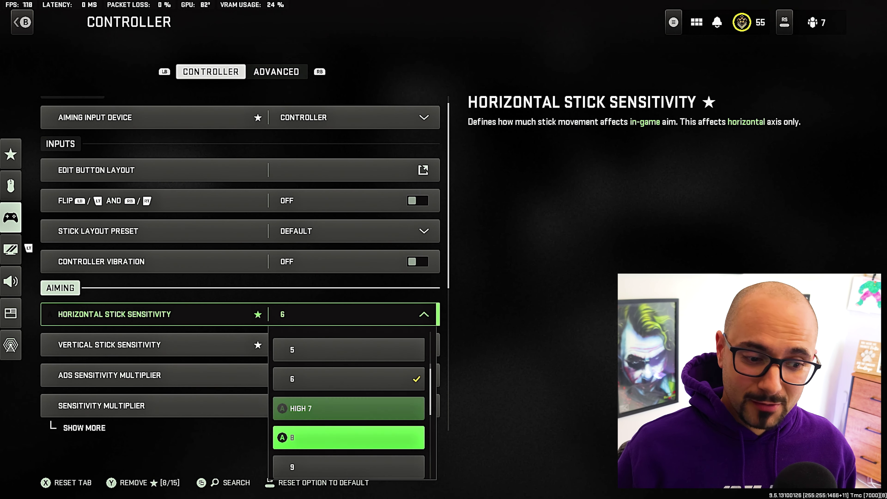
pyautogui.press('Down')
pyautogui.press('Down')
pyautogui.press('Down')
pyautogui.press('Down')
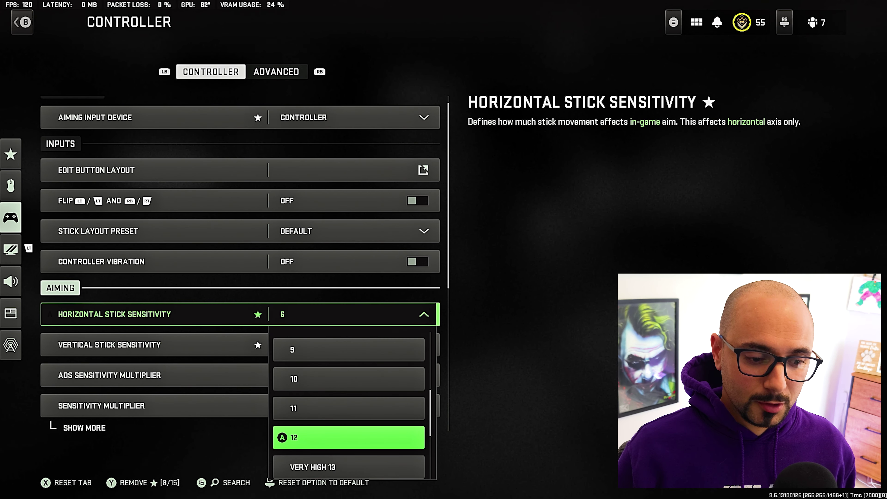
pyautogui.press('Down')
pyautogui.press('Down')
pyautogui.press('Down')
pyautogui.press('Down')
pyautogui.press('Down')
pyautogui.press('Down')
pyautogui.press('Down')
pyautogui.press('Down')
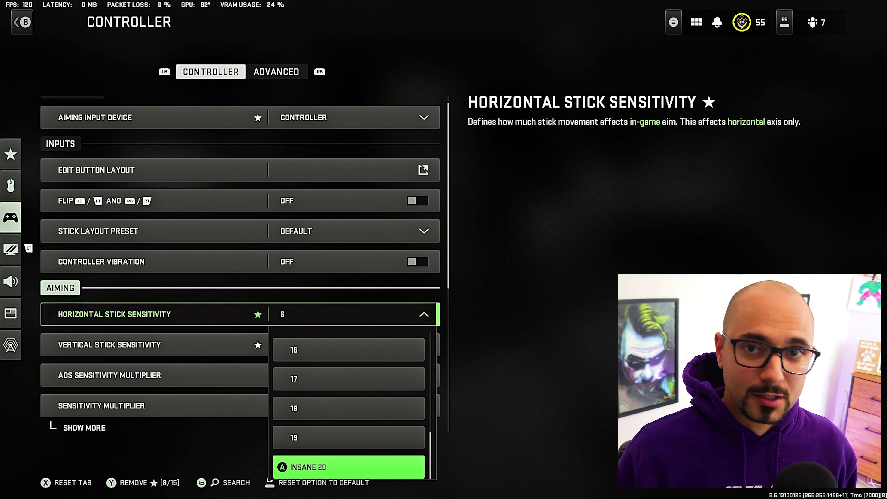
pyautogui.press('Up')
pyautogui.press('Up')
pyautogui.press('Up')
pyautogui.press('Up')
pyautogui.press('Up')
pyautogui.press('Up')
pyautogui.press('Up')
pyautogui.press('Up')
pyautogui.press('Up')
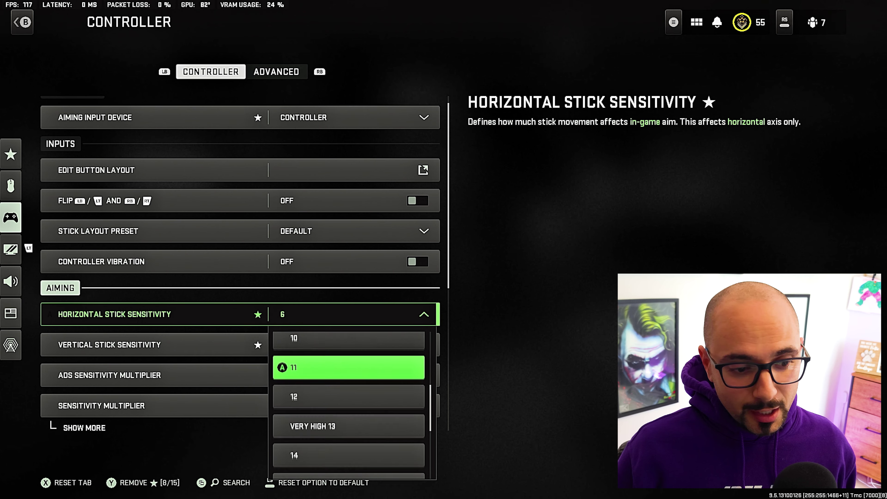
pyautogui.press('Down')
pyautogui.press('Up')
pyautogui.press('Up')
pyautogui.press('Up')
pyautogui.press('Up')
pyautogui.press('Up')
pyautogui.press('Up')
pyautogui.press('Up')
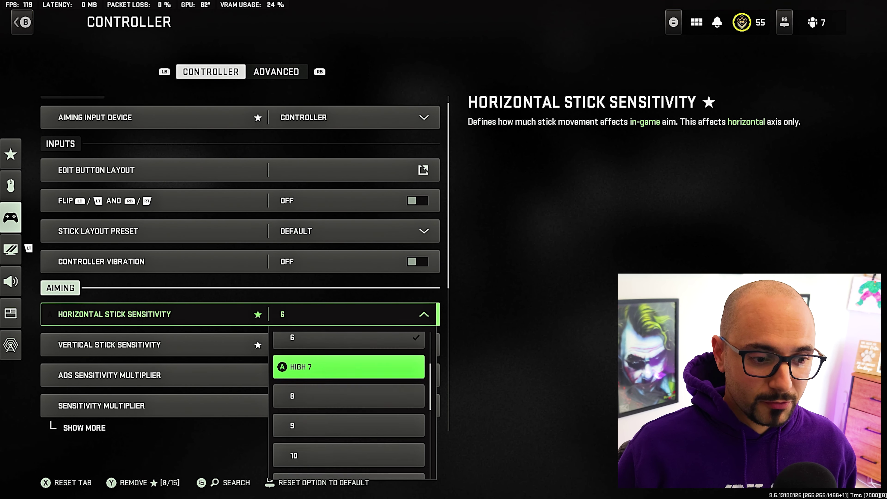
pyautogui.press('Down')
pyautogui.press('Down')
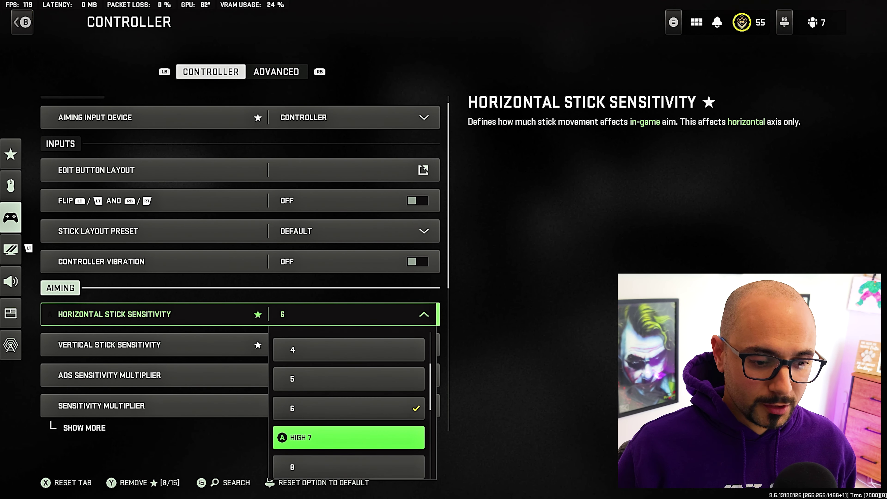
pyautogui.press('Up')
pyautogui.press('Up')
pyautogui.press('Up')
pyautogui.press('Down')
pyautogui.press('Down')
pyautogui.press('Up')
pyautogui.press('Down')
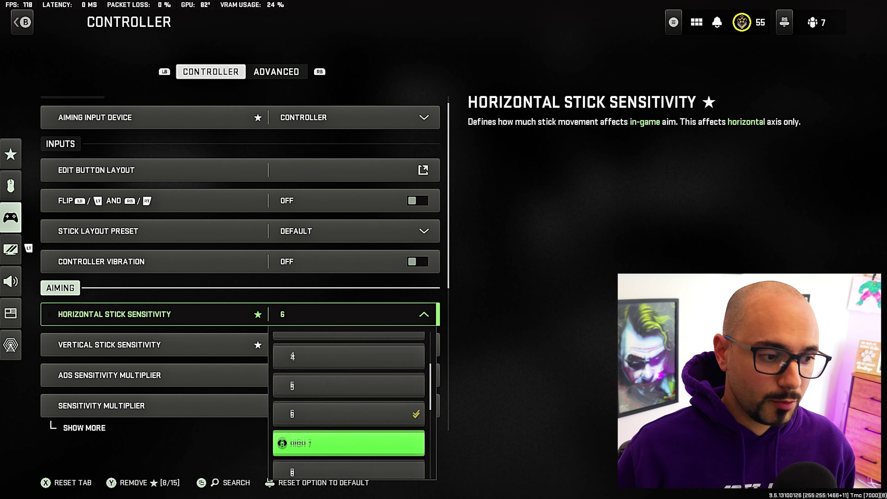
pyautogui.press('Return')
# Step: Examine the ADS sensitivity multiplier's slider and keep it at 0.90
pyautogui.press('Down')
pyautogui.press('Down')
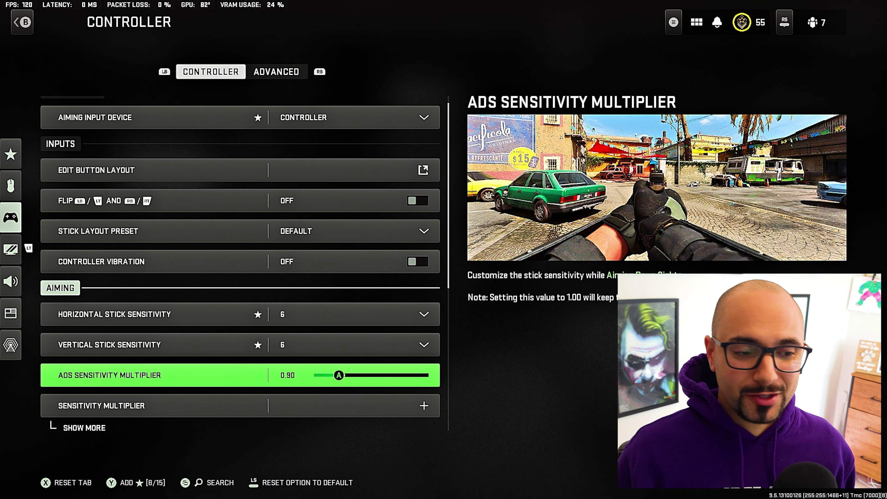
pyautogui.press('Return')
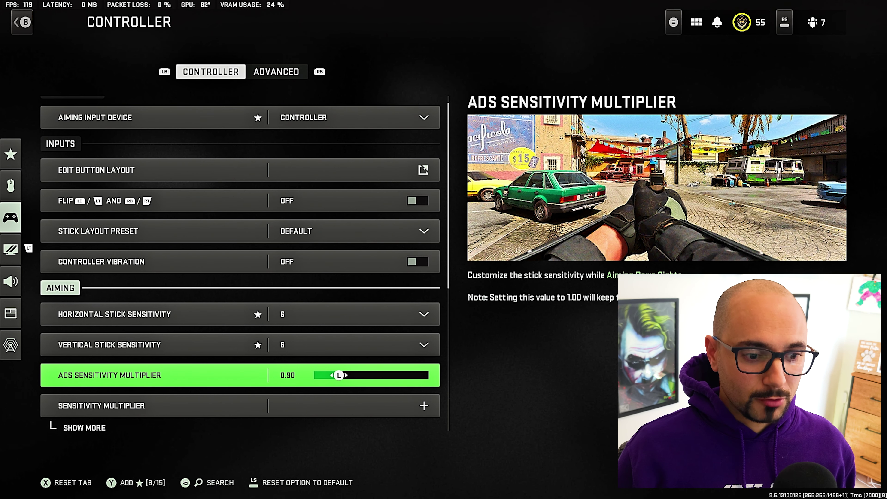
pyautogui.press('Return')
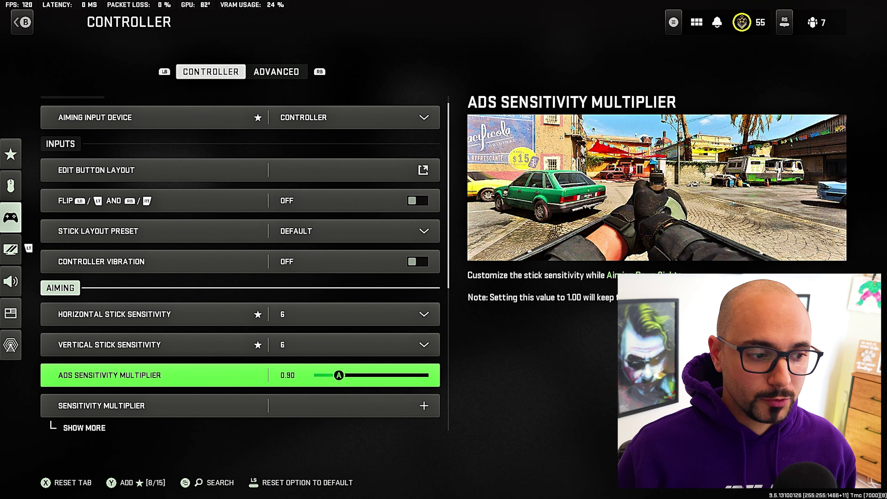
# Step: Expand the sensitivity multiplier group to review its third-person, vehicle and tablet values, and switch to the advanced controller settings
pyautogui.click(140, 405)
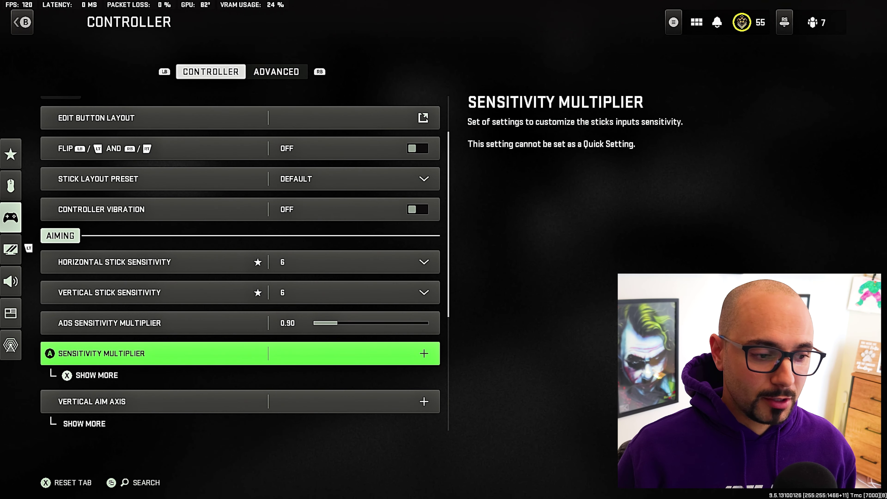
pyautogui.press('Return')
pyautogui.press('Down')
pyautogui.press('Down')
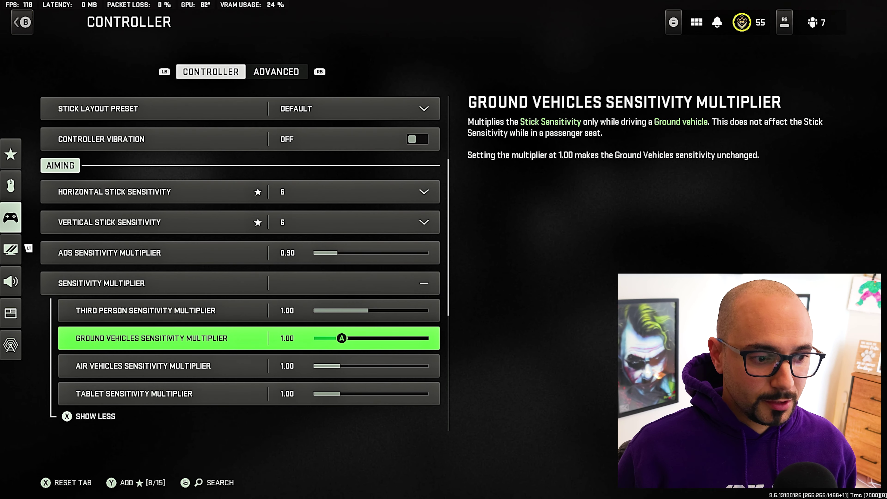
pyautogui.press('Down')
pyautogui.press('Down')
pyautogui.press('Up')
pyautogui.press('Up')
pyautogui.press('Up')
pyautogui.press('e')
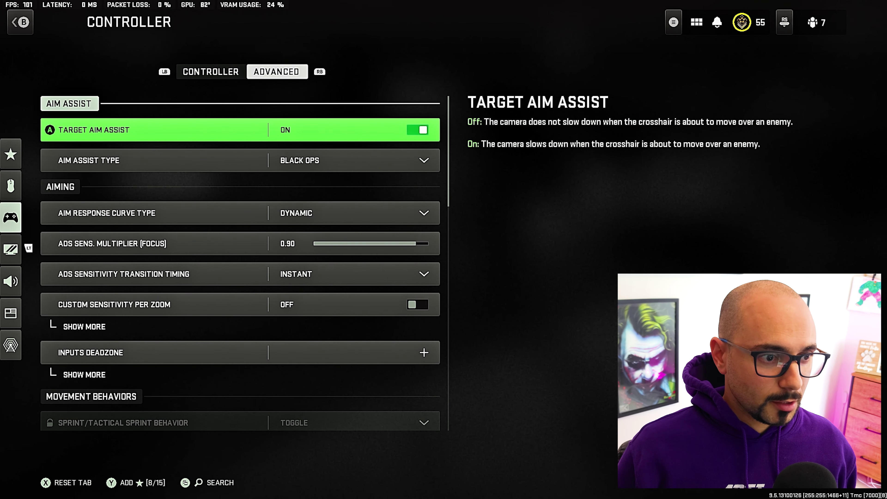
# Step: Review the Target Aim Assist setting and open the Aim Assist Type choices to look through them
pyautogui.press('Down')
pyautogui.press('Down')
pyautogui.press('Up')
pyautogui.press('Up')
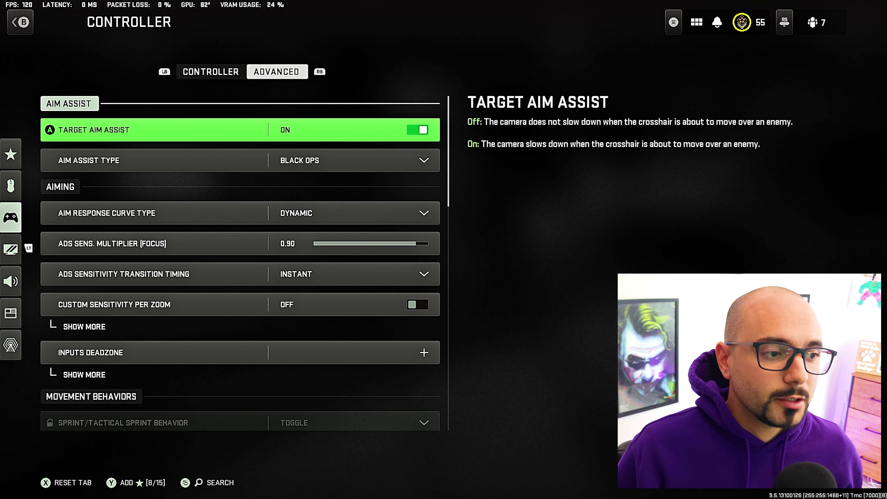
pyautogui.press('Down')
pyautogui.press('Return')
pyautogui.press('Up')
pyautogui.press('Up')
pyautogui.press('Up')
pyautogui.press('Down')
pyautogui.press('Down')
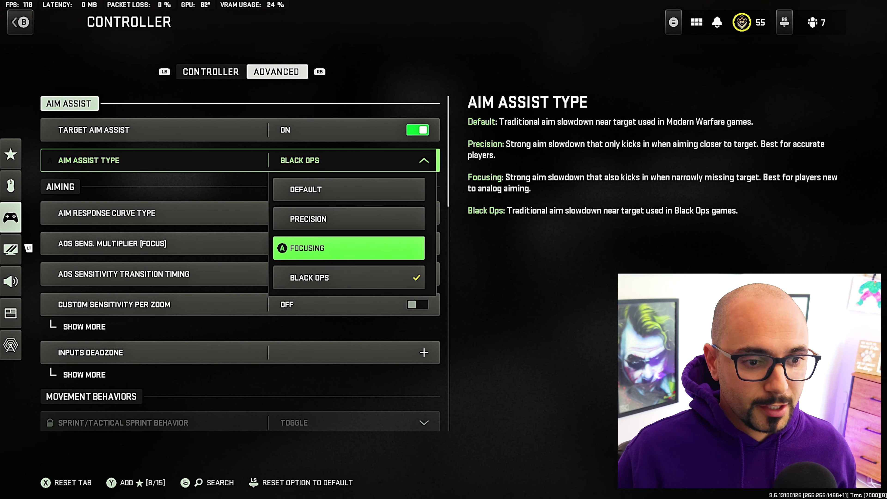
pyautogui.press('Up')
pyautogui.press('Up')
pyautogui.press('Down')
pyautogui.press('Down')
pyautogui.press('Up')
pyautogui.press('Up')
pyautogui.press('Down')
pyautogui.press('Up')
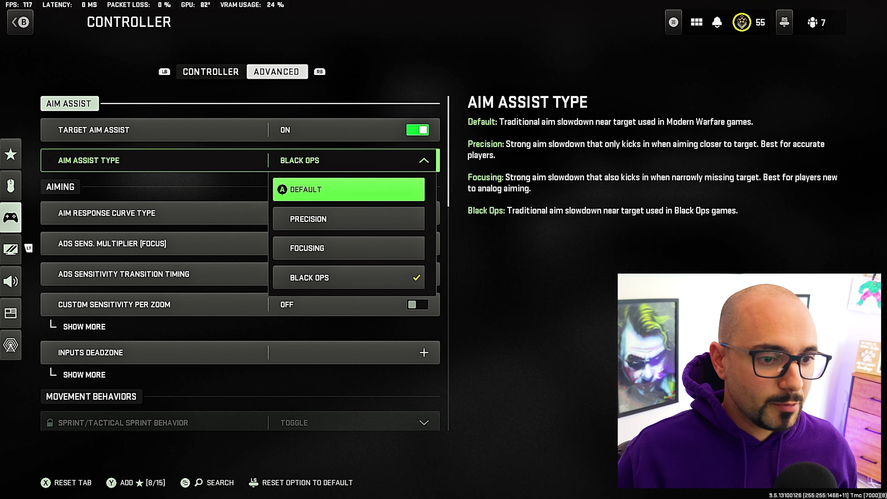
# Step: Compare the Default, Precision, Focusing and Black Ops aim assist types against their descriptions
pyautogui.press('Down')
pyautogui.press('Down')
pyautogui.press('Up')
pyautogui.press('Up')
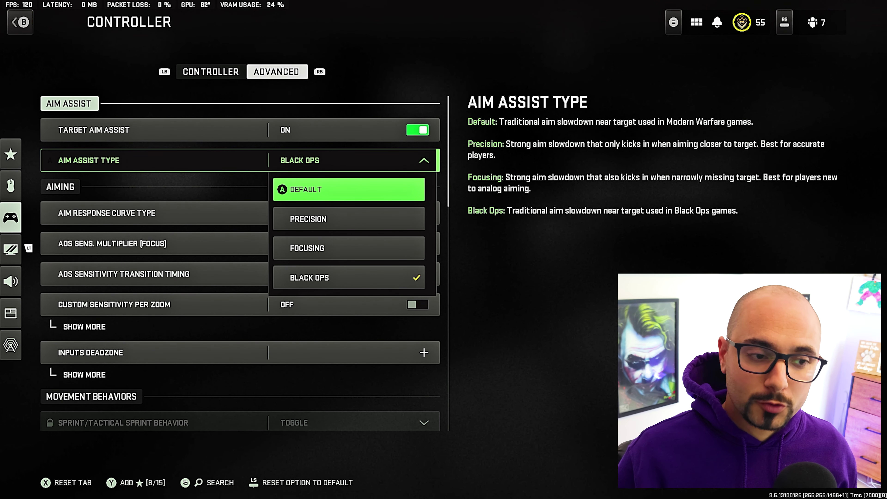
pyautogui.press('Down')
pyautogui.press('Down')
pyautogui.press('Up')
pyautogui.press('Up')
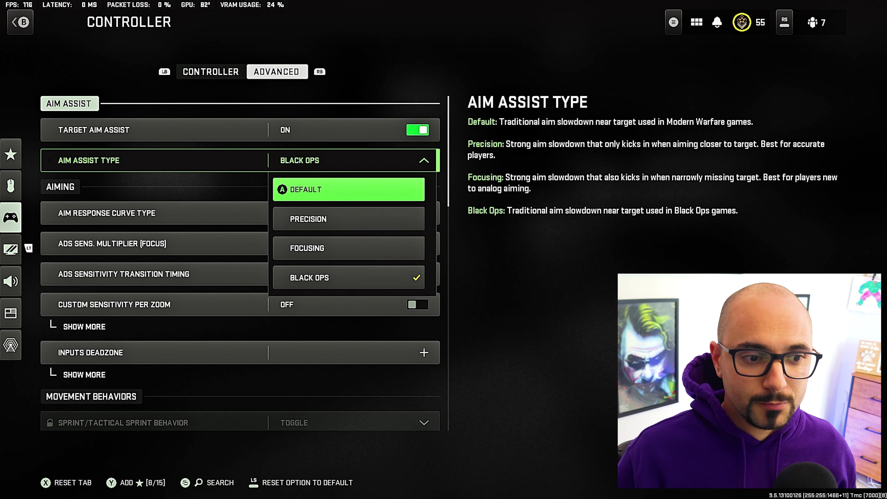
pyautogui.press('Down')
pyautogui.press('Down')
pyautogui.press('Up')
pyautogui.press('Up')
pyautogui.press('Down')
pyautogui.press('Down')
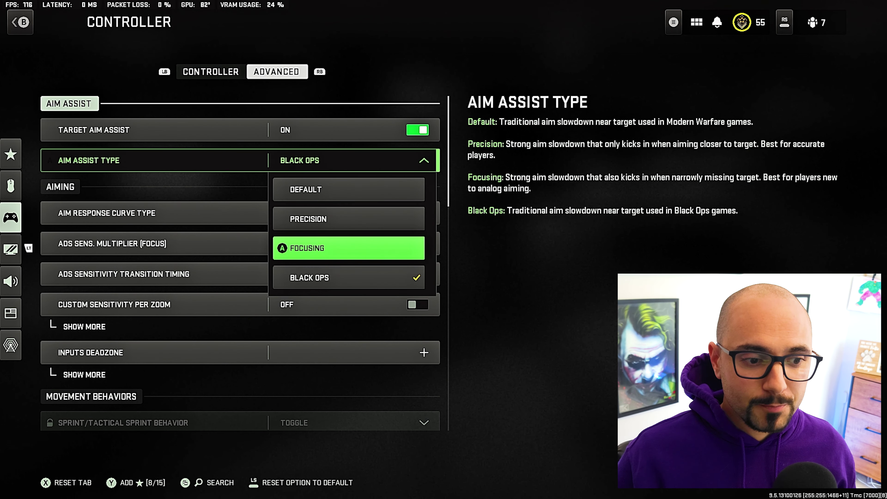
pyautogui.press('Up')
pyautogui.press('Down')
pyautogui.press('Down')
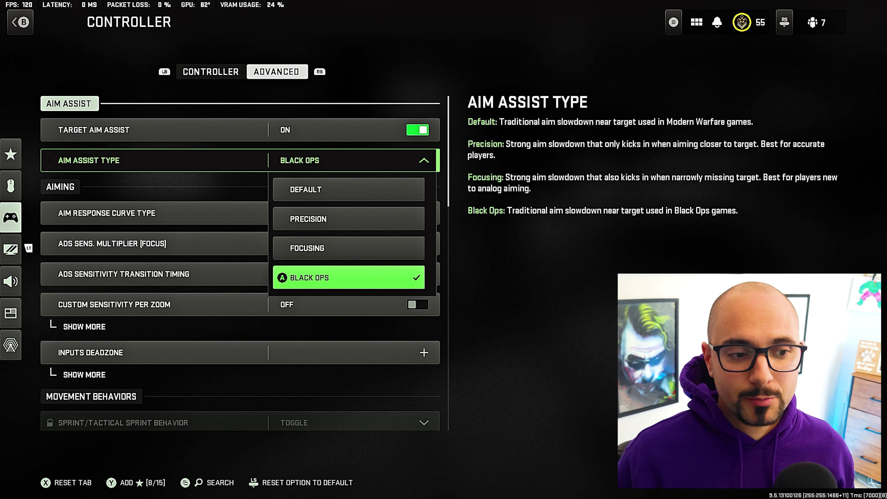
pyautogui.press('Up')
pyautogui.press('Up')
pyautogui.press('Up')
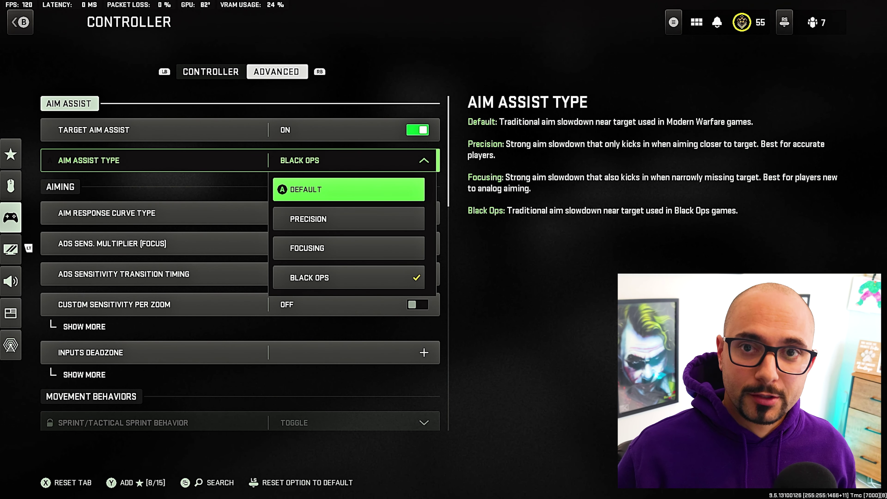
pyautogui.press('Down')
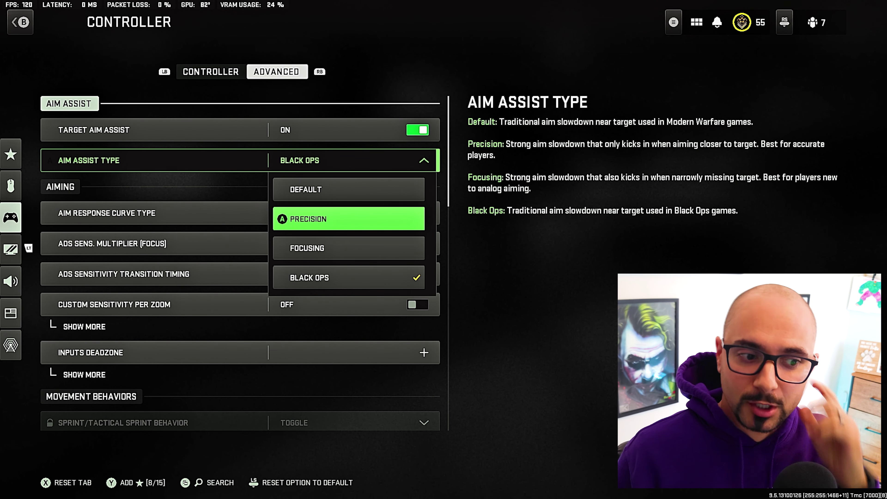
# Step: Examine how the Precision and Focusing aim assist types differ from Black Ops
pyautogui.click(349, 248)
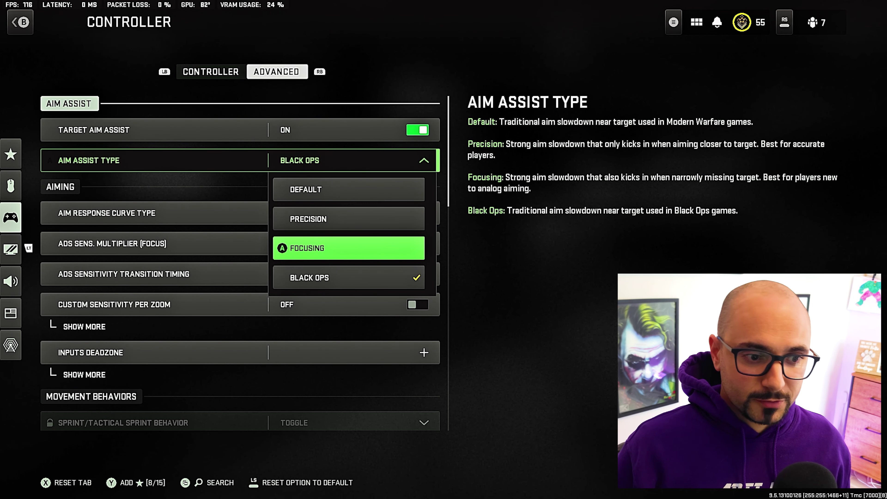
pyautogui.press('Up')
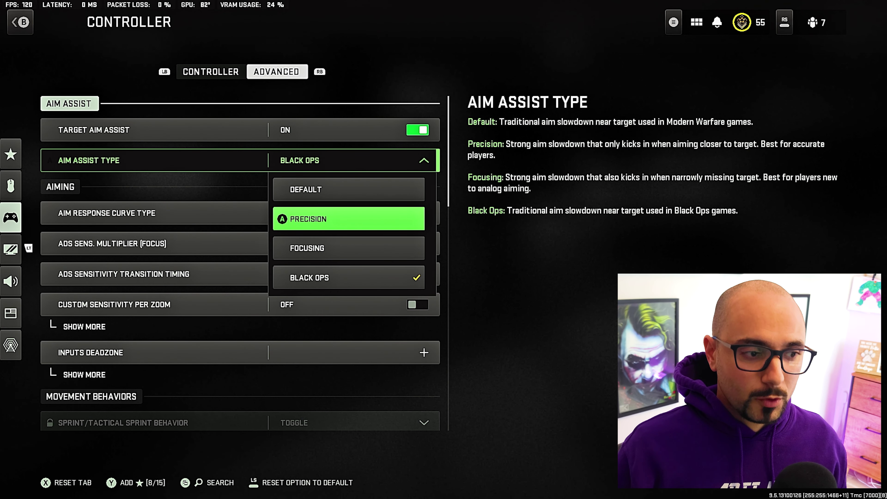
pyautogui.press('Down')
pyautogui.press('Up')
pyautogui.press('Down')
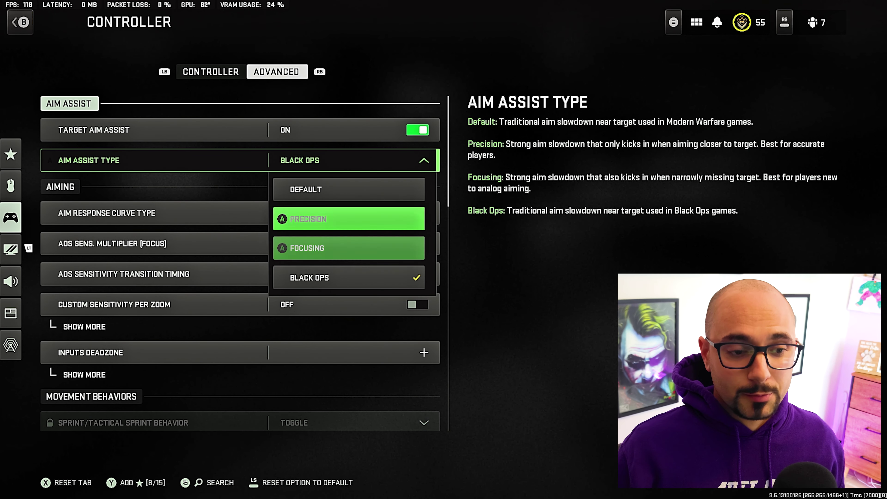
pyautogui.press('Up')
pyautogui.press('Down')
pyautogui.press('Up')
pyautogui.press('Down')
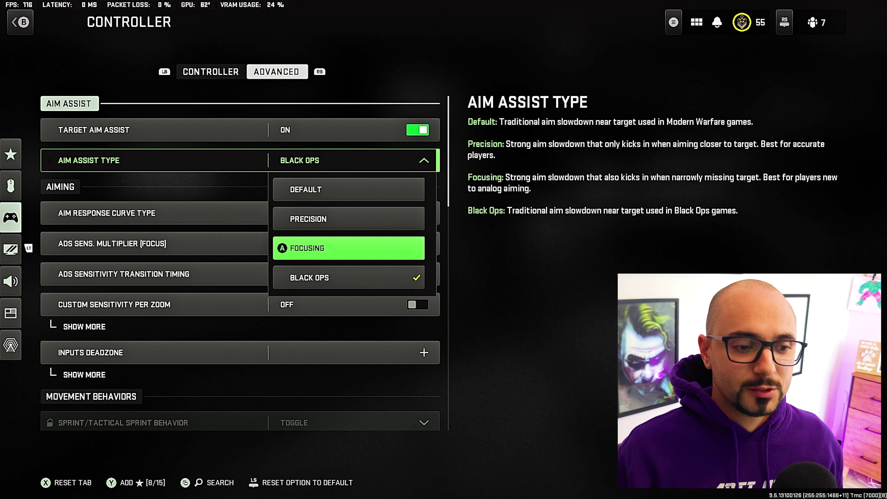
pyautogui.press('Down')
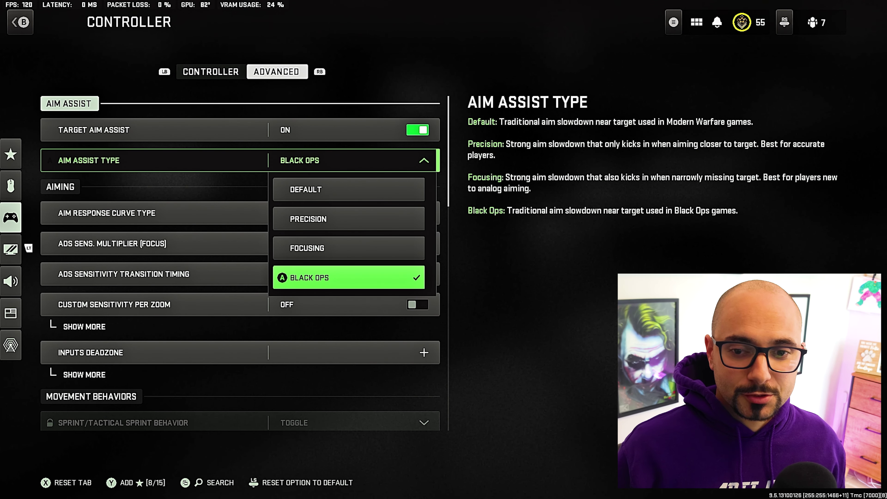
pyautogui.press('Up')
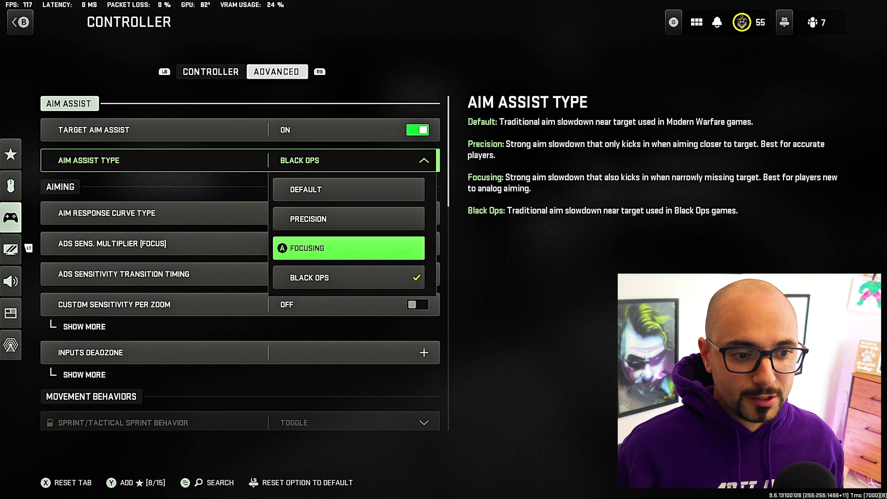
pyautogui.press('Up')
pyautogui.press('Down')
pyautogui.press('Down')
pyautogui.press('Up')
pyautogui.press('Down')
pyautogui.press('Up')
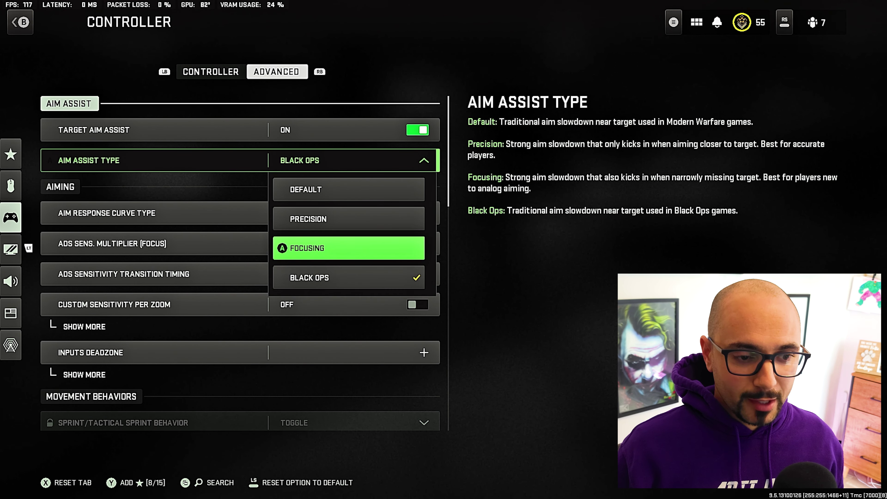
pyautogui.press('Down')
pyautogui.press('Up')
pyautogui.press('Down')
pyautogui.press('Up')
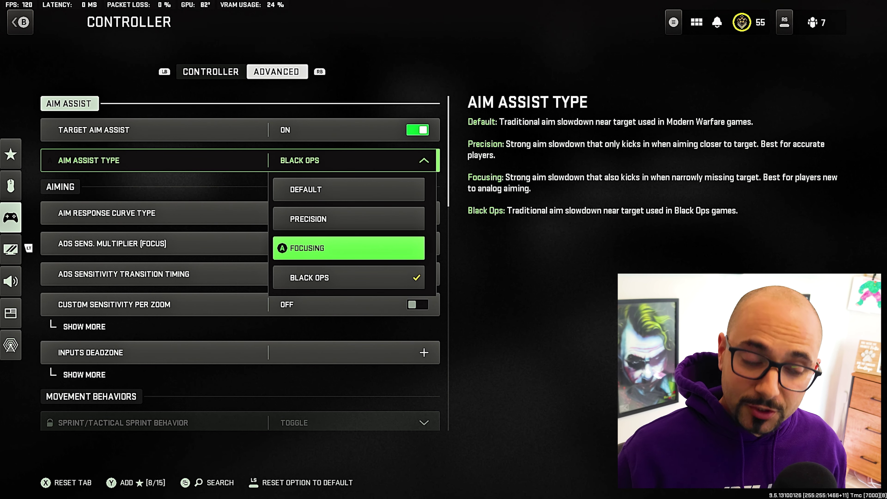
# Step: Weigh Focusing against Black Ops and keep Black Ops as the Aim Assist Type
pyautogui.press('Down')
pyautogui.press('Up')
pyautogui.press('Down')
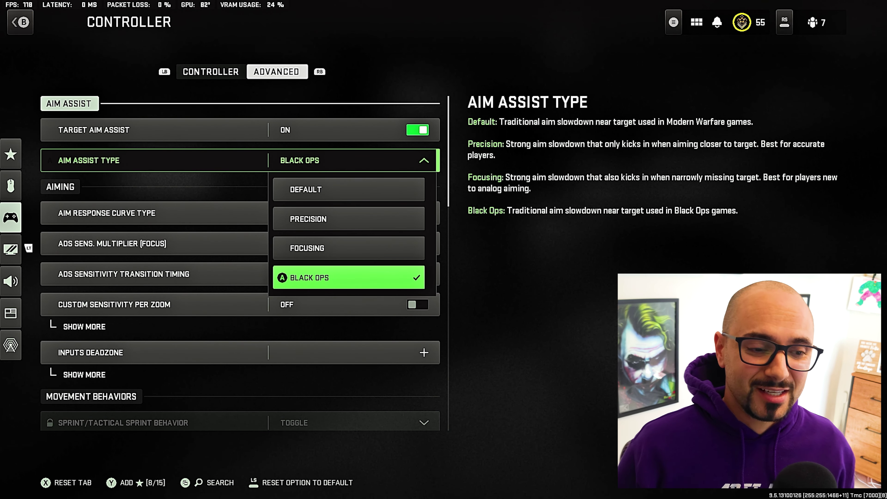
pyautogui.press('Up')
pyautogui.press('Down')
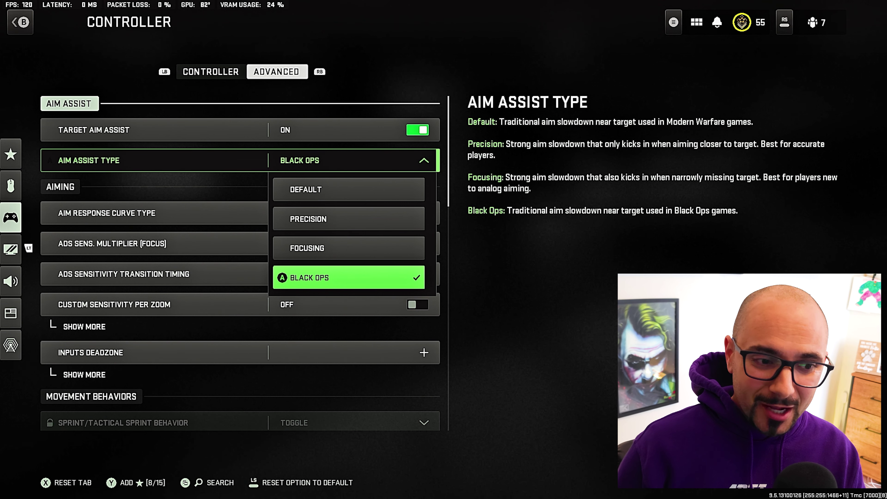
pyautogui.press('Up')
pyautogui.press('Up')
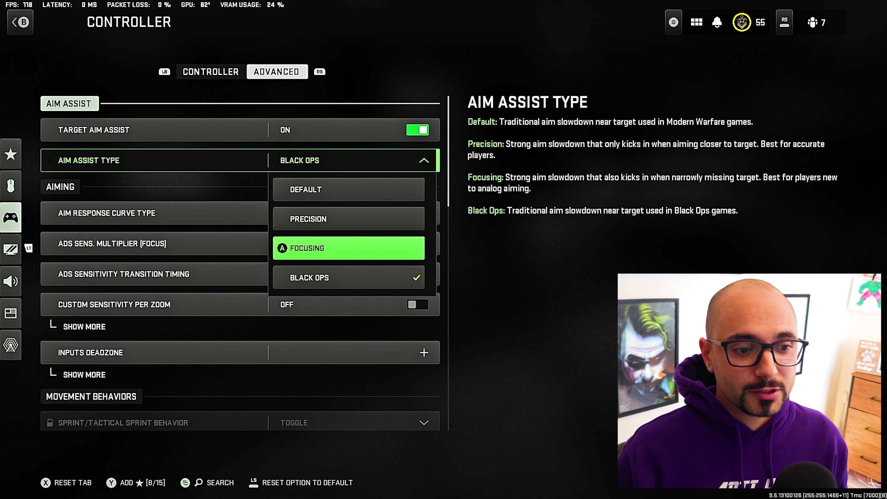
pyautogui.press('Down')
pyautogui.press('Down')
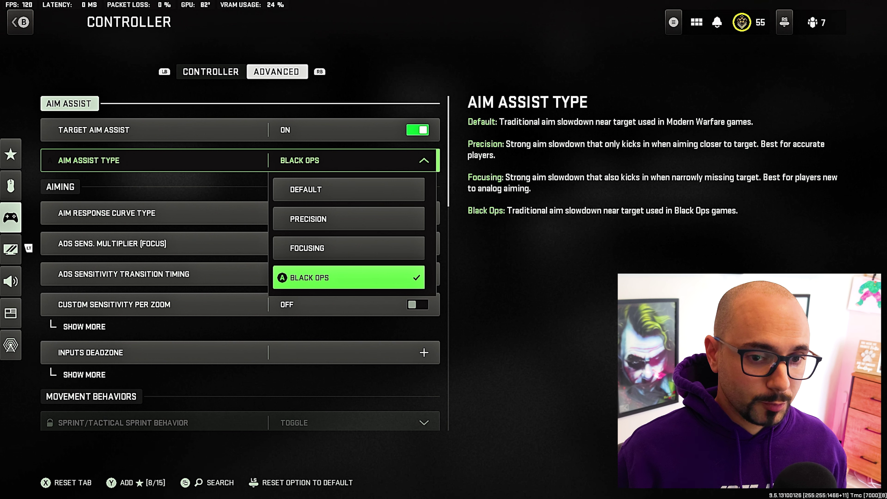
pyautogui.press('Return')
# Step: Go through the Aim Response Curve Type options and keep Dynamic
pyautogui.press('Down')
pyautogui.press('Return')
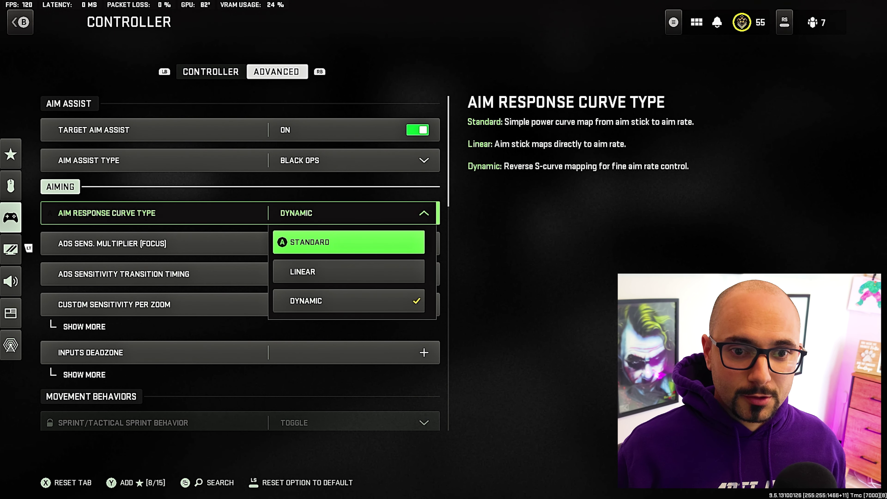
pyautogui.press('Down')
pyautogui.press('Down')
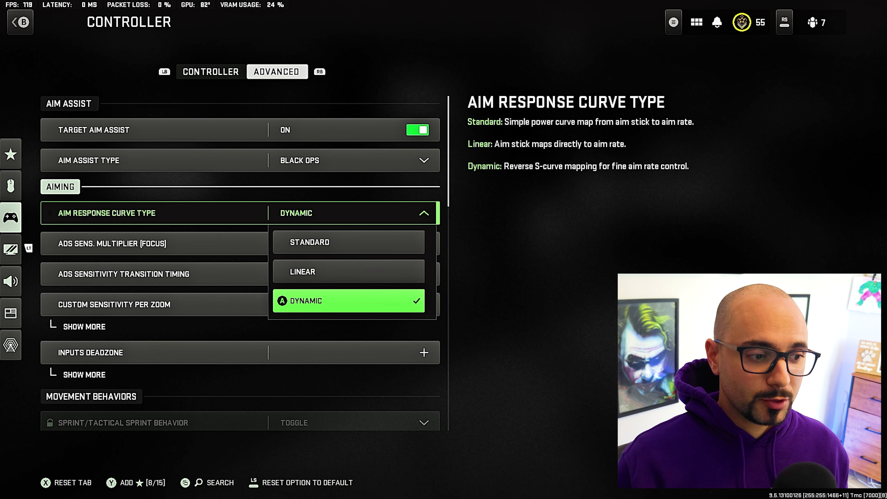
pyautogui.press('Return')
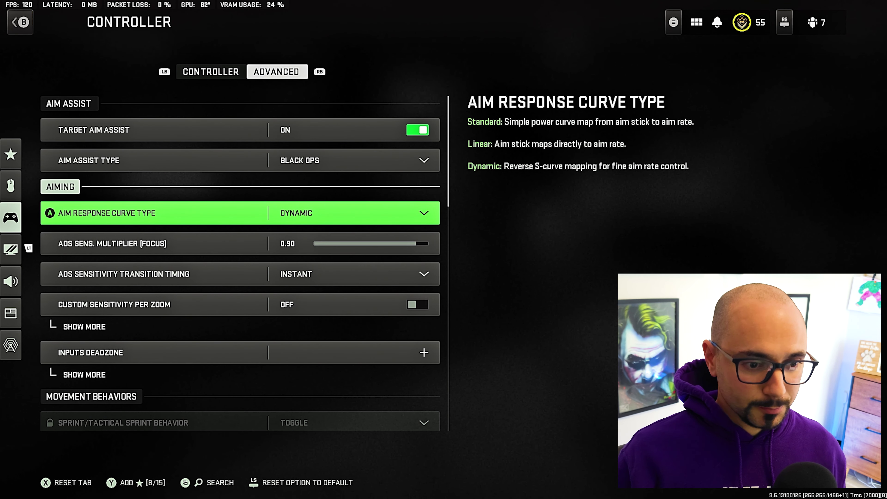
# Step: Review the focus ADS sensitivity multiplier, the ADS transition timing and the Custom Sensitivity Per Zoom setting
pyautogui.press('Down')
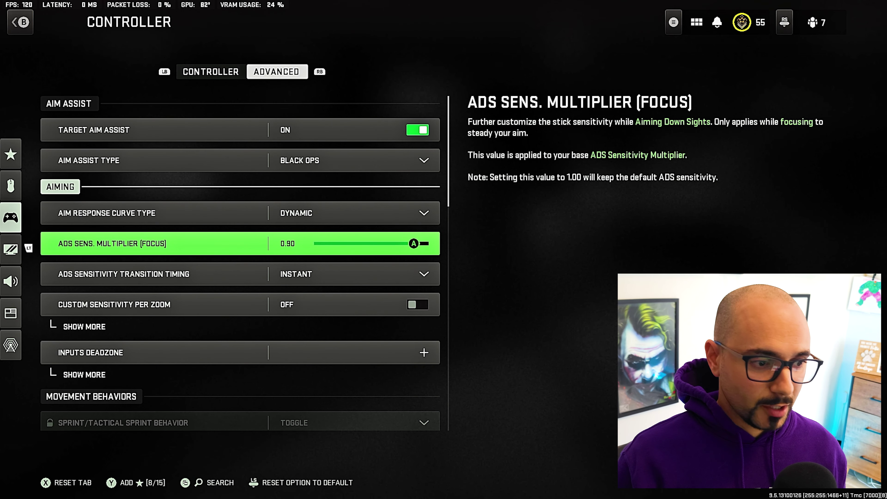
pyautogui.press('Down')
pyautogui.press('Down')
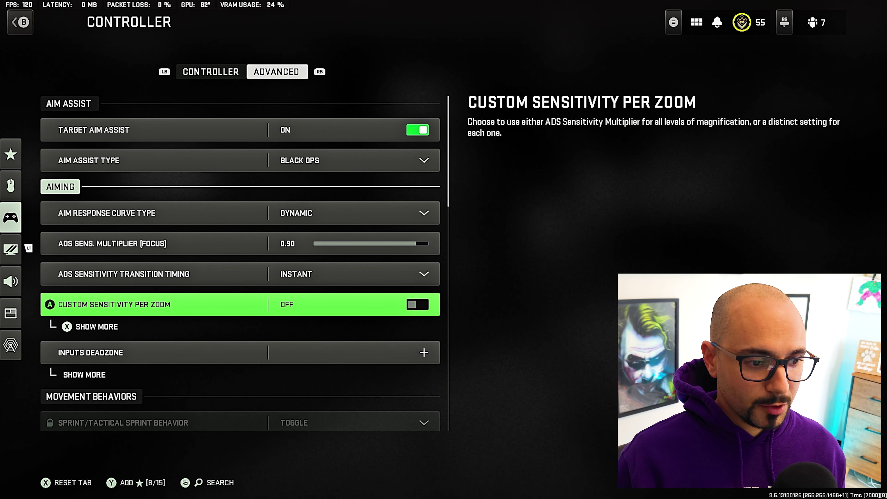
pyautogui.press('Up')
pyautogui.press('Down')
pyautogui.press('Down')
pyautogui.press('Down')
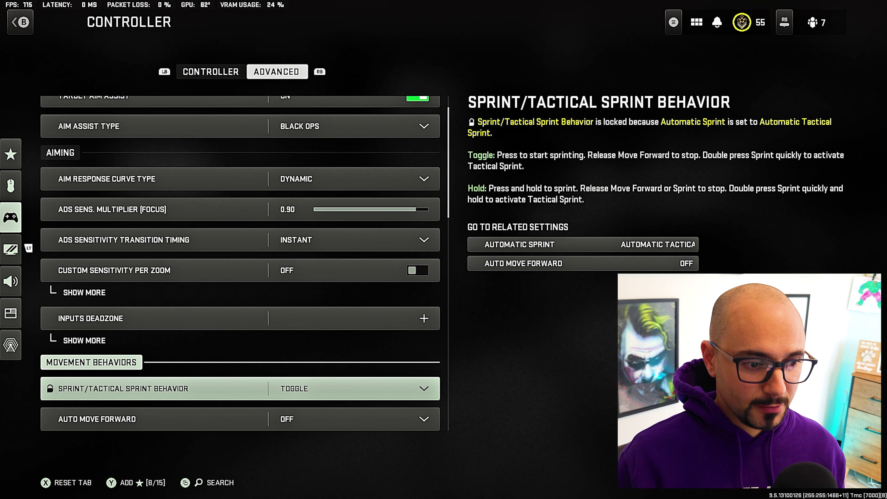
pyautogui.press('Up')
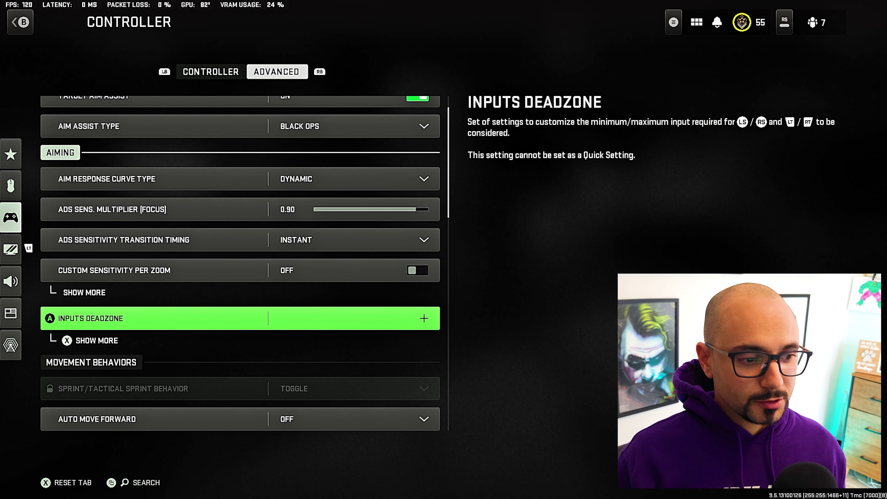
# Step: Expand the Inputs Deadzone group and review its stick minimum, stick maximum and trigger values
pyautogui.press('Return')
pyautogui.press('Down')
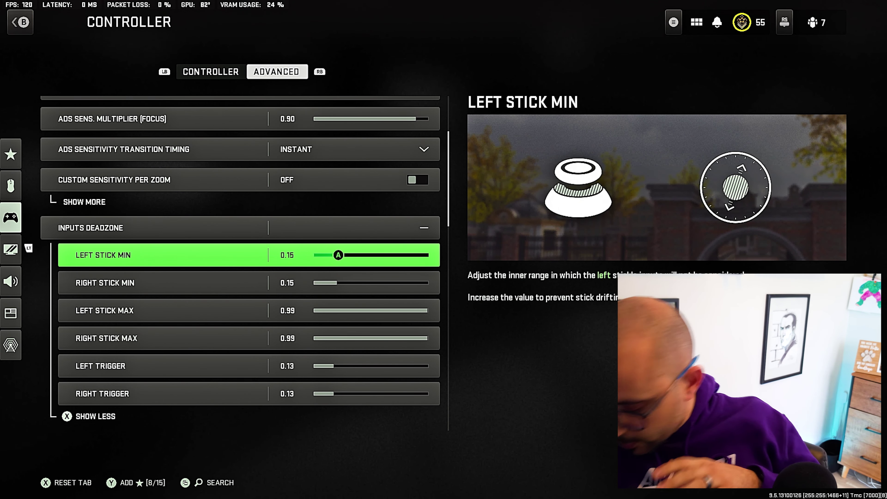
pyautogui.press('Down')
pyautogui.press('Down')
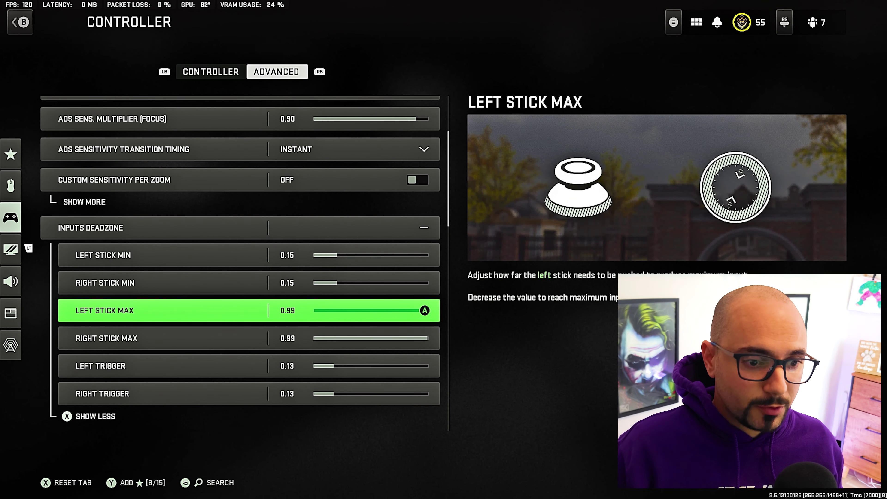
pyautogui.press('Down')
pyautogui.press('Down')
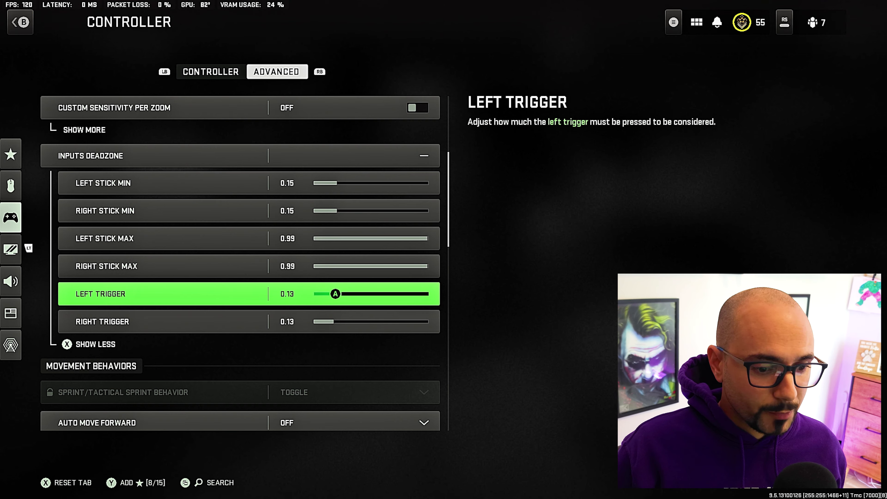
# Step: Recheck the left and right stick minimum and maximum deadzones alongside the trigger deadzones
pyautogui.press('Up')
pyautogui.press('Up')
pyautogui.press('Up')
pyautogui.press('Up')
pyautogui.press('Down')
pyautogui.press('Down')
pyautogui.press('Down')
pyautogui.press('Down')
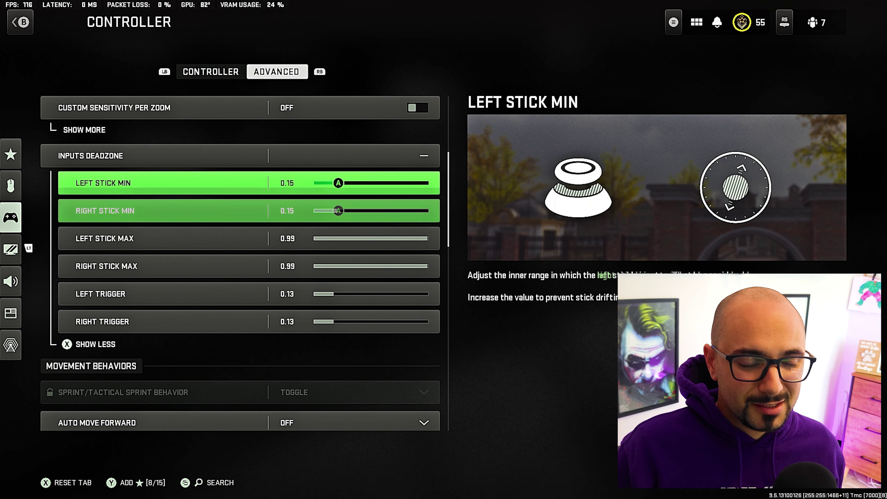
pyautogui.press('Down')
pyautogui.press('Up')
pyautogui.press('Up')
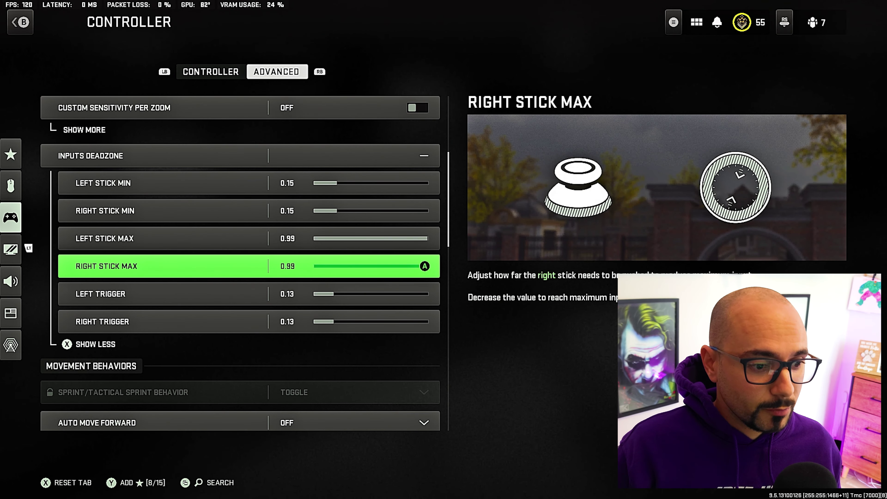
pyautogui.press('Down')
pyautogui.press('Down')
pyautogui.press('Up')
pyautogui.press('Up')
pyautogui.press('Up')
pyautogui.press('Up')
pyautogui.press('Down')
pyautogui.press('Down')
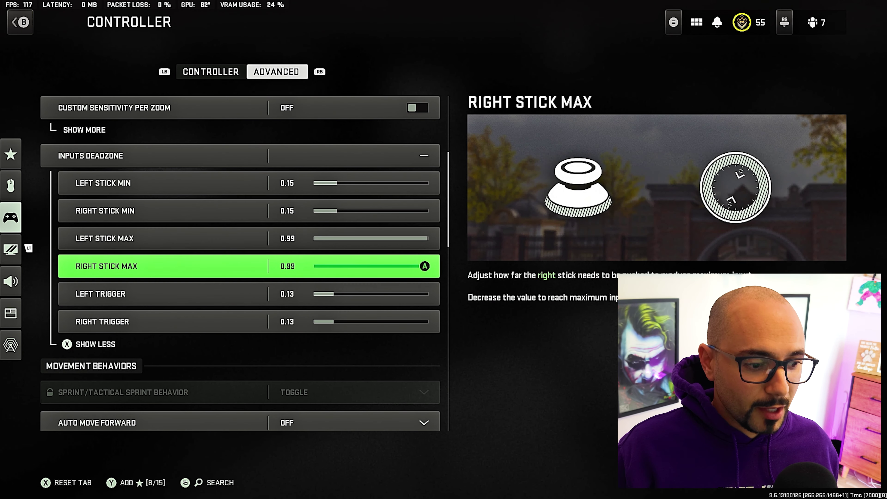
# Step: Look over the Movement Behaviors section, starting from the Auto Move Forward setting
pyautogui.press('Down')
pyautogui.press('Down')
pyautogui.press('Down')
pyautogui.press('Down')
pyautogui.press('Down')
pyautogui.press('Down')
pyautogui.press('Down')
pyautogui.press('Up')
pyautogui.press('Up')
pyautogui.press('Up')
pyautogui.press('Up')
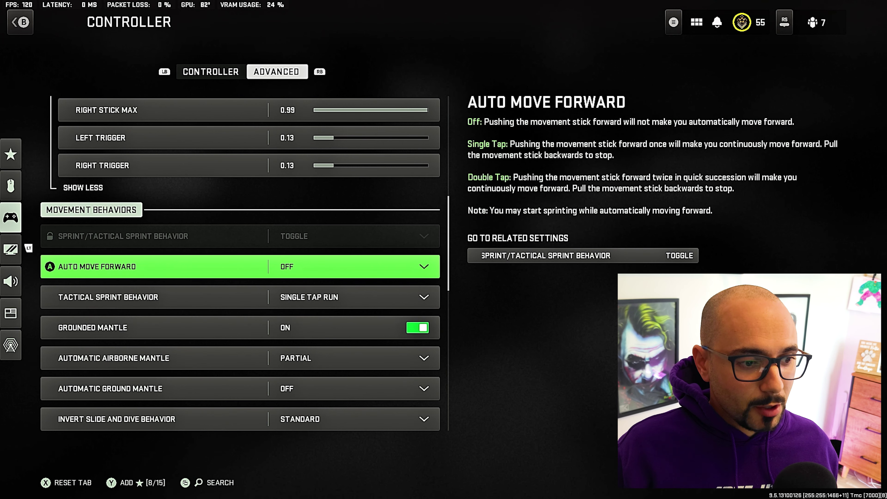
# Step: Review the Tactical Sprint Behavior options and keep Single Tap Run selected
pyautogui.press('Down')
pyautogui.press('Return')
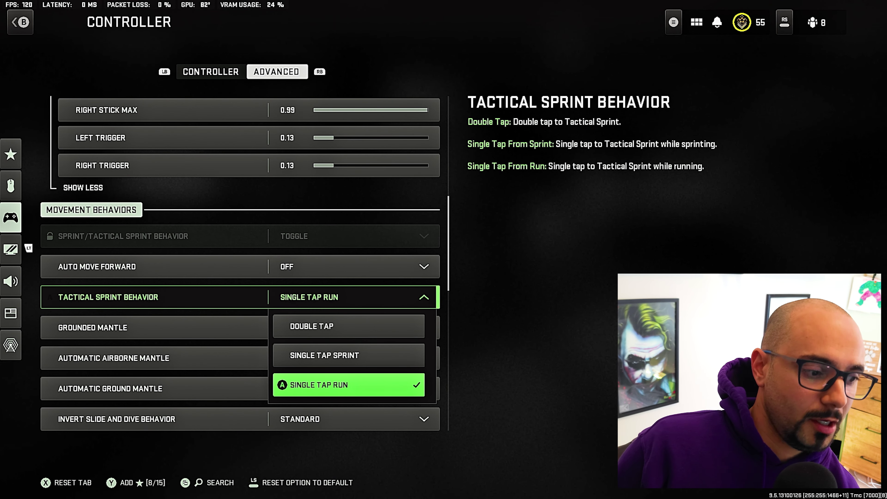
pyautogui.press('Return')
# Step: Compare the grounded, airborne and ground mantle settings with the Invert Slide and Dive Behavior setting
pyautogui.press('Down')
pyautogui.press('Down')
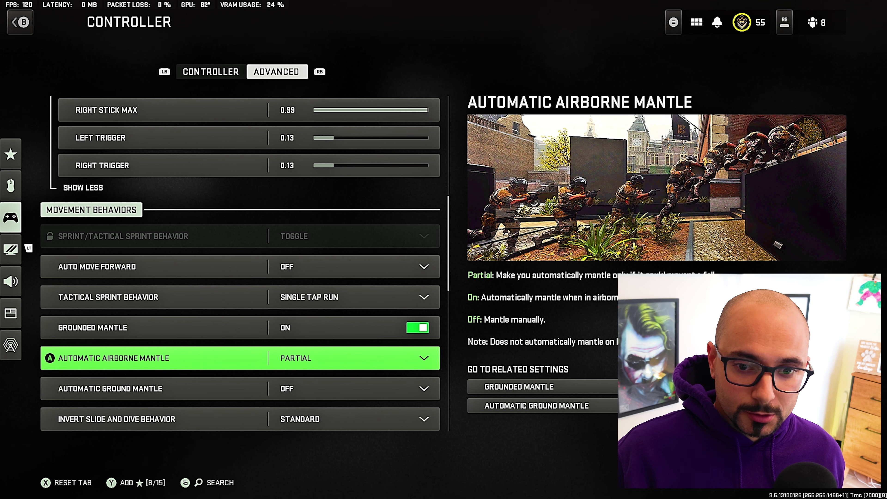
pyautogui.press('Down')
pyautogui.press('Down')
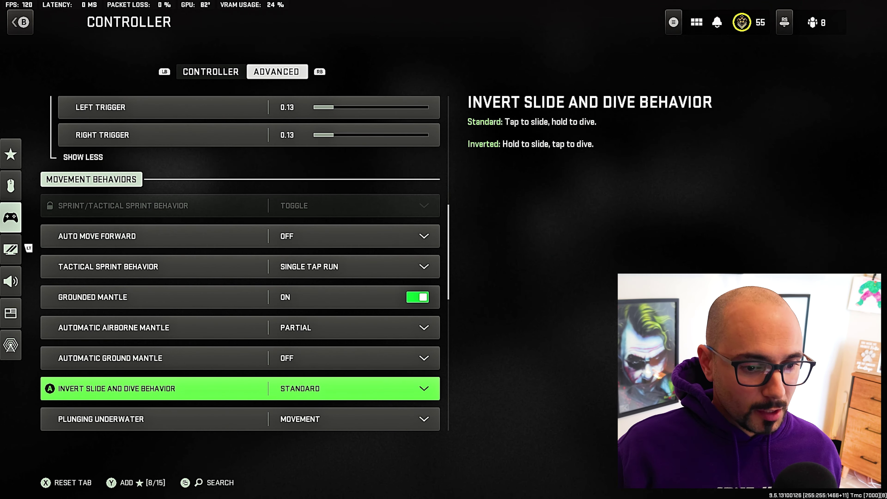
pyautogui.press('Up')
pyautogui.press('Up')
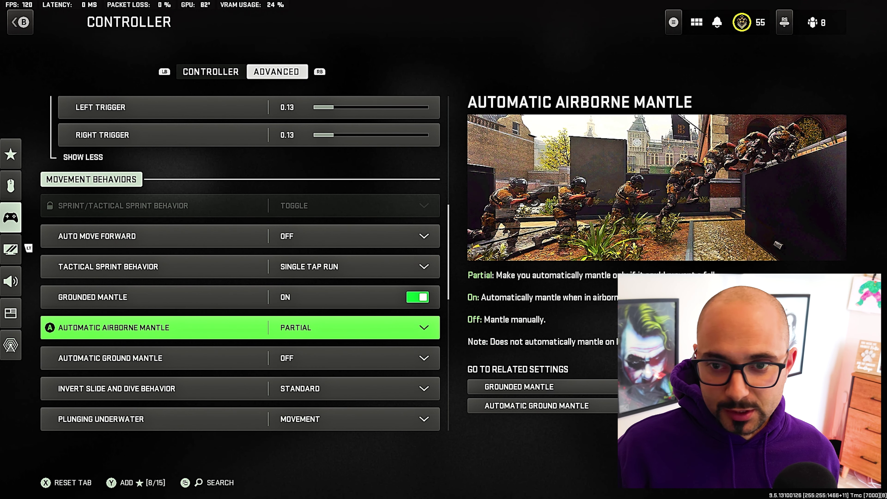
pyautogui.press('Down')
pyautogui.press('Down')
pyautogui.press('Up')
pyautogui.press('Up')
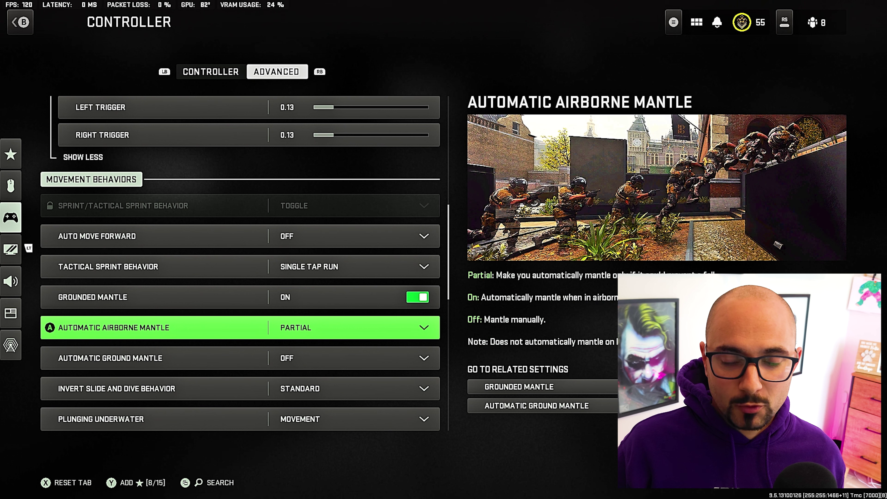
pyautogui.press('Down')
pyautogui.press('Down')
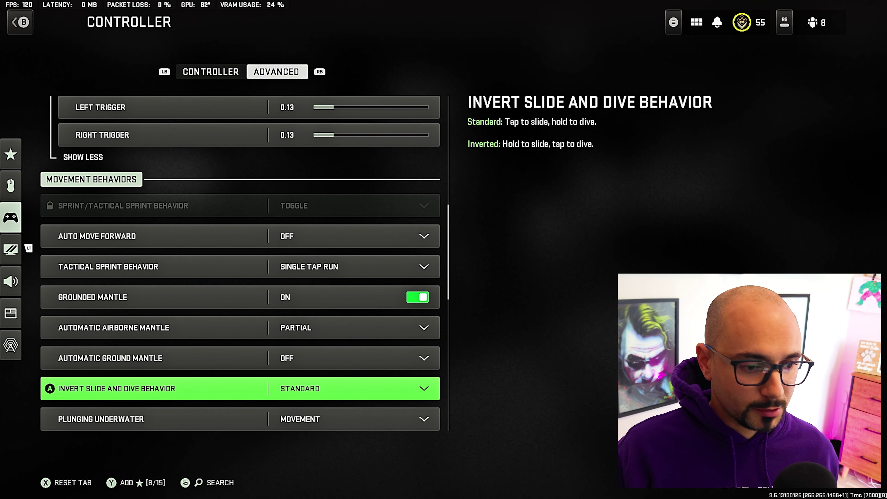
# Step: Check the remaining movement settings: Plunging Underwater, Parachute Auto-Deploy and Sprinting Door Bash
pyautogui.scroll(-1, 240, 262)
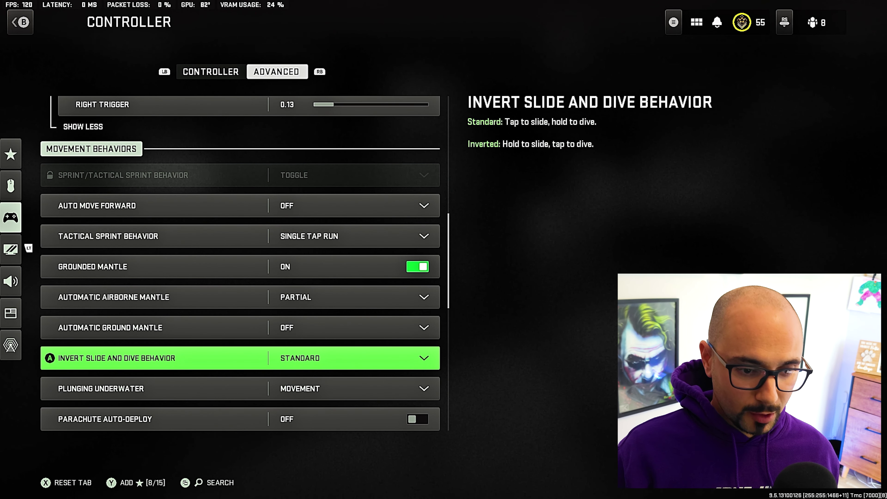
pyautogui.press('Down')
pyautogui.press('Down')
pyautogui.press('Down')
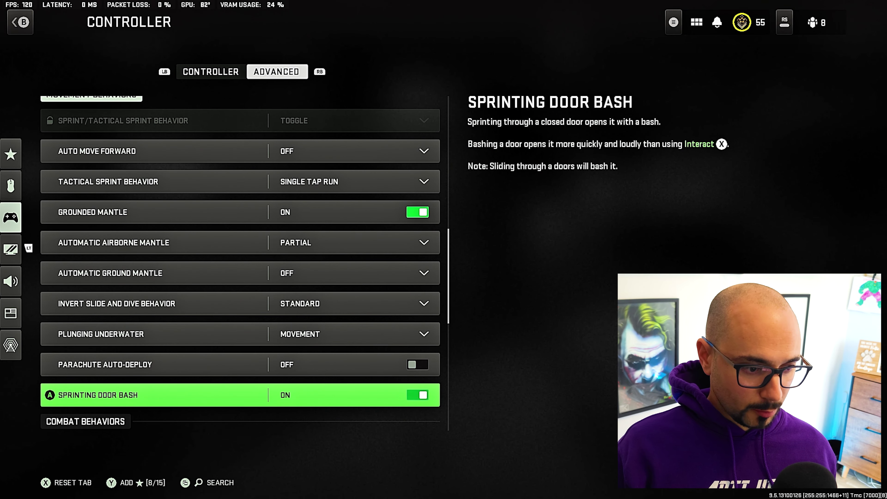
# Step: Look through the Combat, Vehicle and Overlays Behaviors sections, down to the ping delay settings
pyautogui.press('Down')
pyautogui.press('Down')
pyautogui.press('Down')
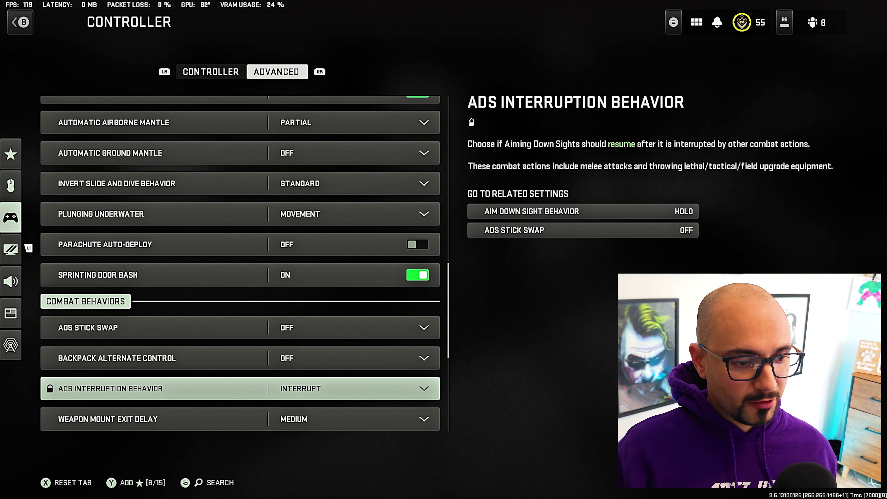
pyautogui.press('Down')
pyautogui.press('Down')
pyautogui.press('Down')
pyautogui.press('Down')
pyautogui.press('Down')
pyautogui.press('Down')
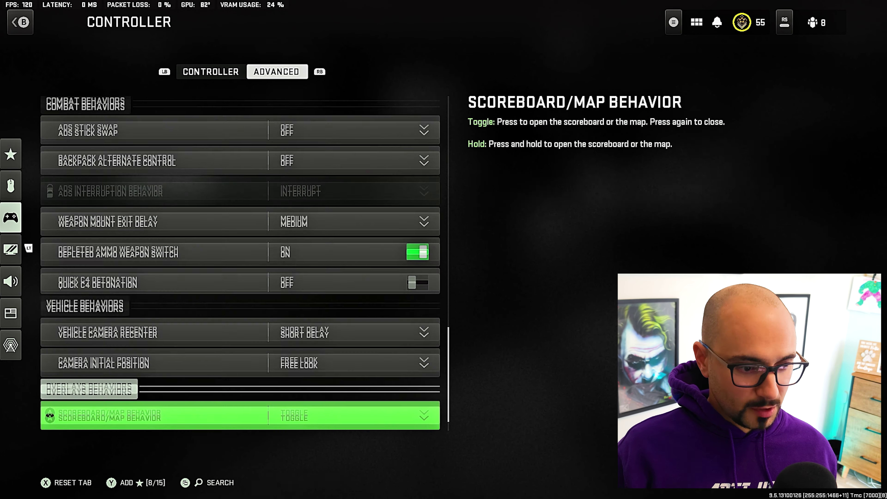
pyautogui.press('Down')
pyautogui.press('Down')
pyautogui.press('Up')
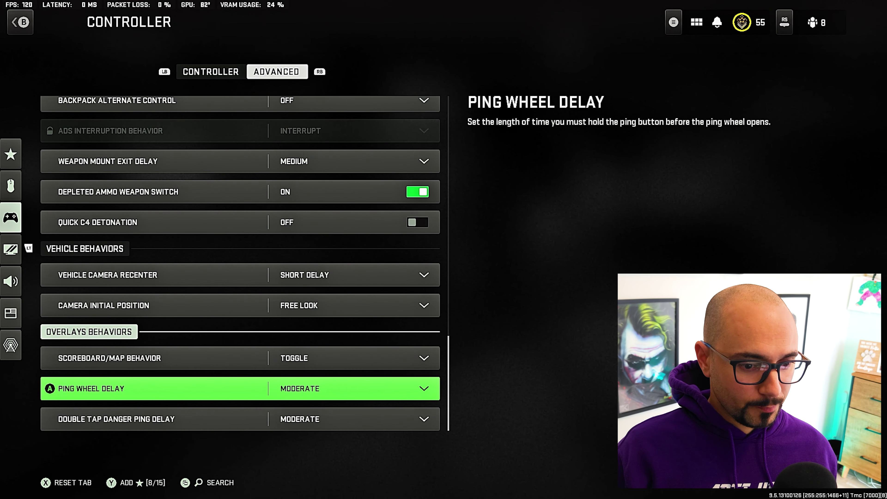
# Step: Go back up through the advanced settings and return to the basic Controller settings page
pyautogui.press('Up')
pyautogui.press('Up')
pyautogui.press('Up')
pyautogui.press('Up')
pyautogui.press('Up')
pyautogui.press('Up')
pyautogui.press('Up')
pyautogui.press('Up')
pyautogui.press('Up')
pyautogui.press('Up')
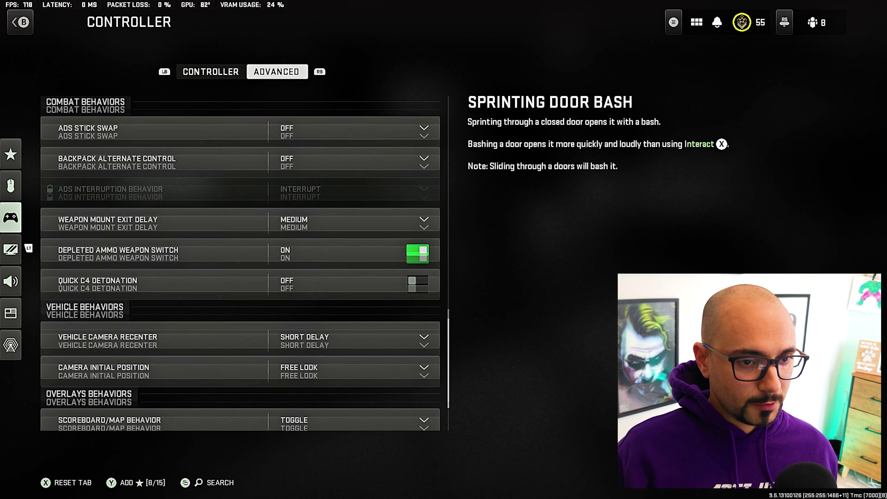
pyautogui.press('Up')
pyautogui.press('Up')
pyautogui.press('Up')
pyautogui.press('Up')
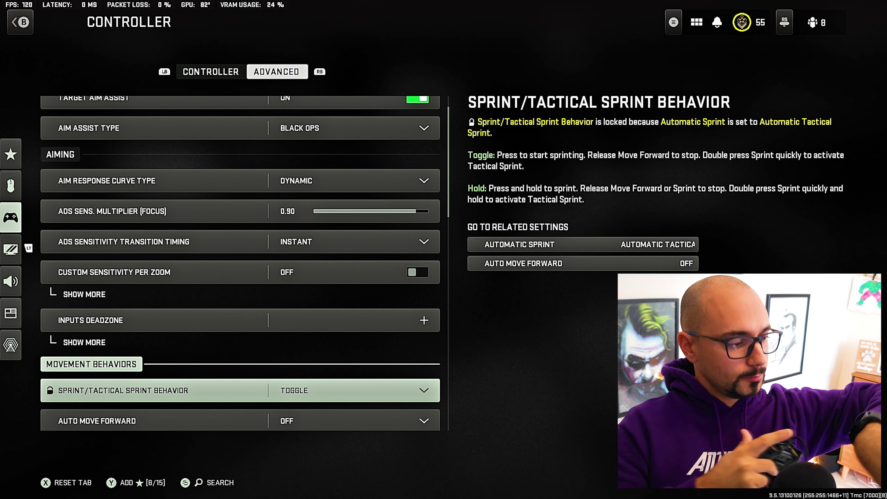
pyautogui.press('q')
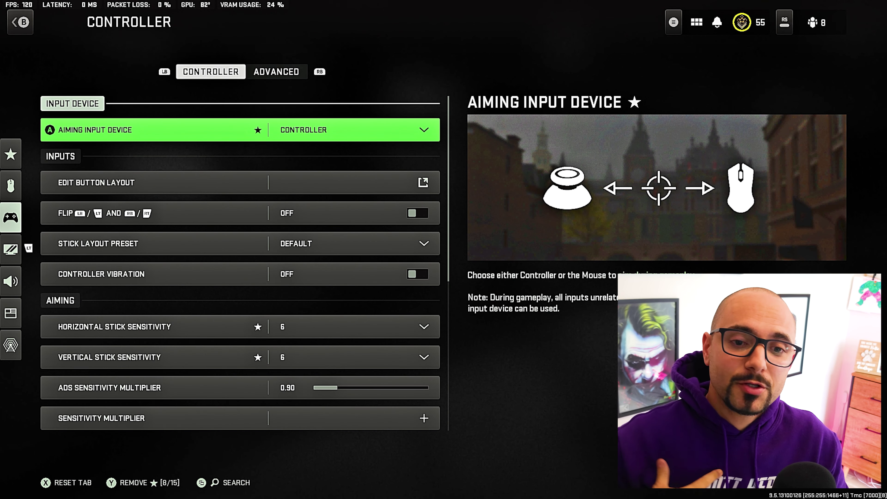